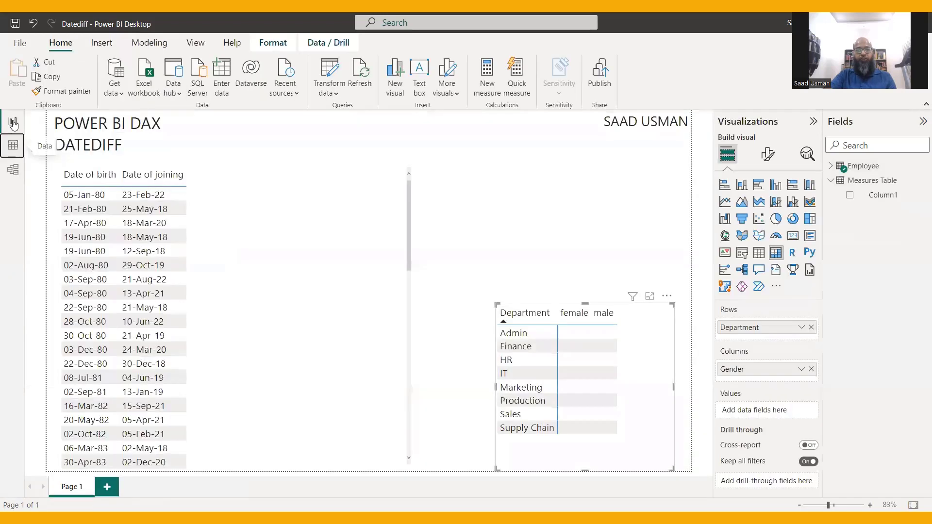
# Create a new measure in the Measures Table and name it "Average age on joining".
pyautogui.click(659, 306)
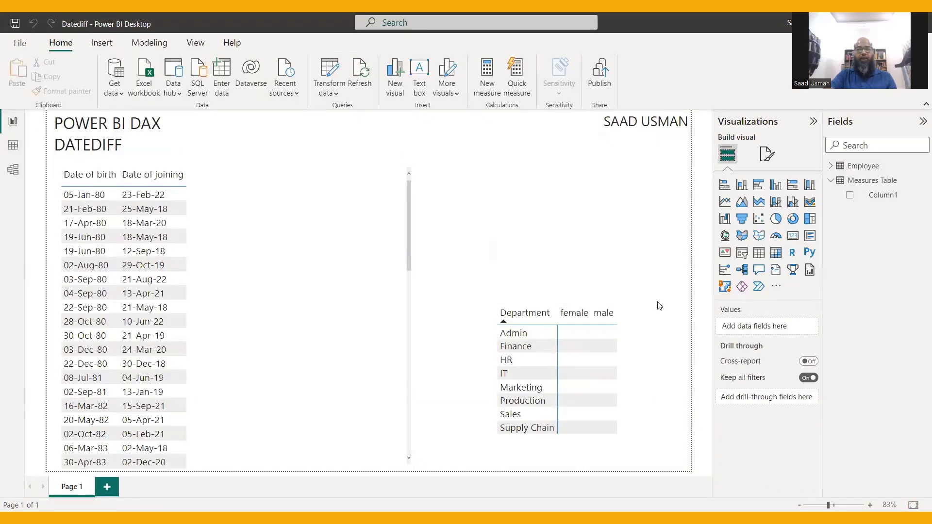
pyautogui.rightClick(877, 183)
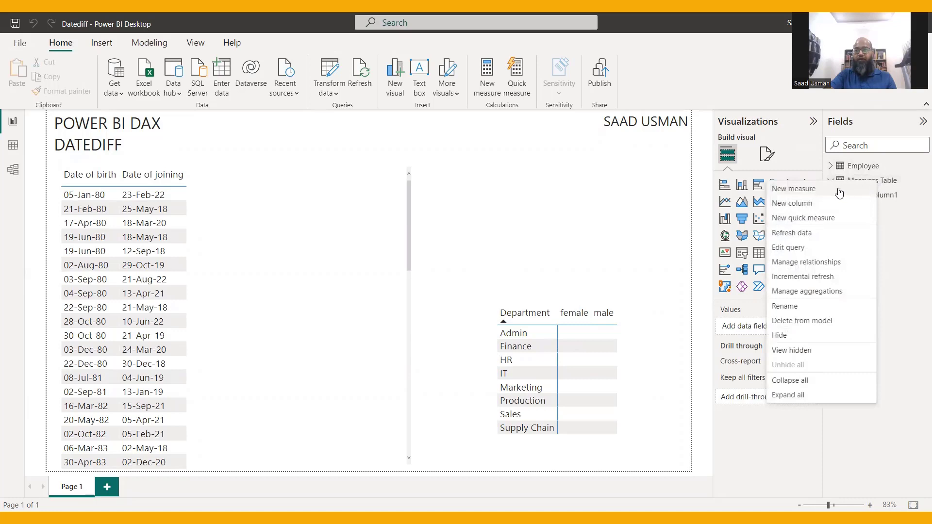
pyautogui.click(841, 193)
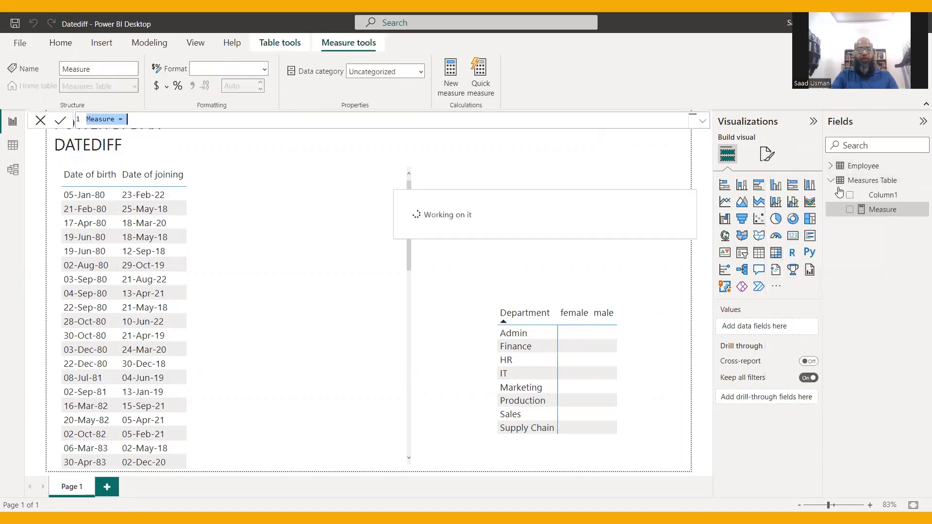
pyautogui.hotkey('ctrl', '+')
pyautogui.hotkey('ctrl', '+')
pyautogui.hotkey('ctrl', '+')
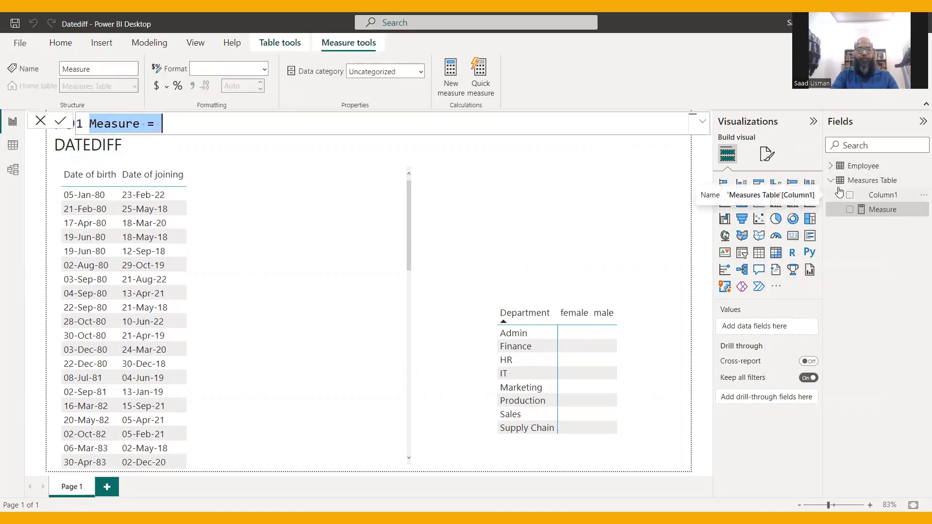
pyautogui.write('Average e')
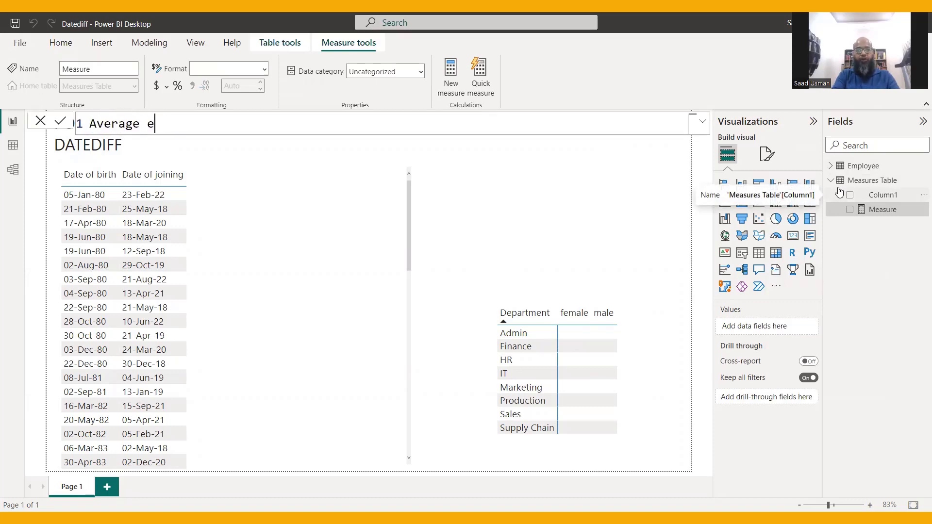
pyautogui.press('BackSpace')
pyautogui.write('age of')
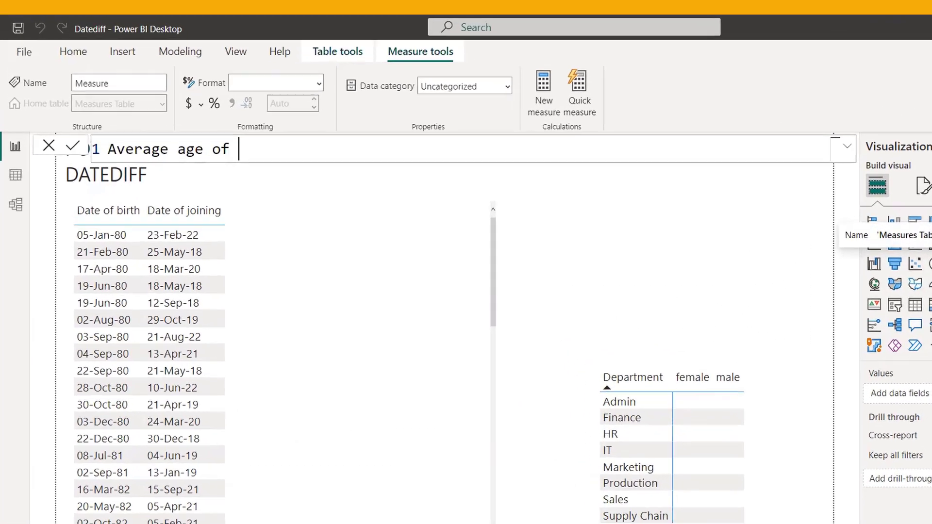
pyautogui.press('BackSpace')
pyautogui.press('BackSpace')
pyautogui.write('n joining ')
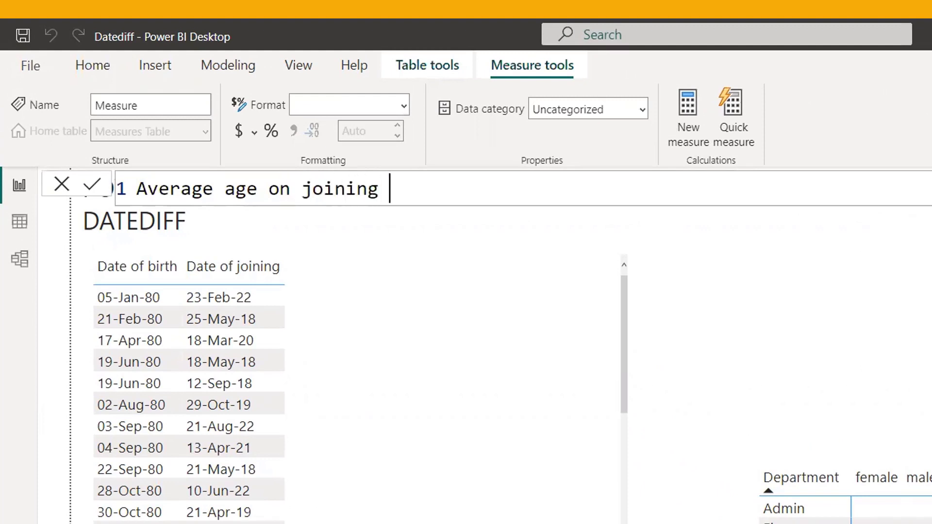
# Begin the measure's formula with AVERAGEX, using Employee as its table argument.
pyautogui.write('= aver')
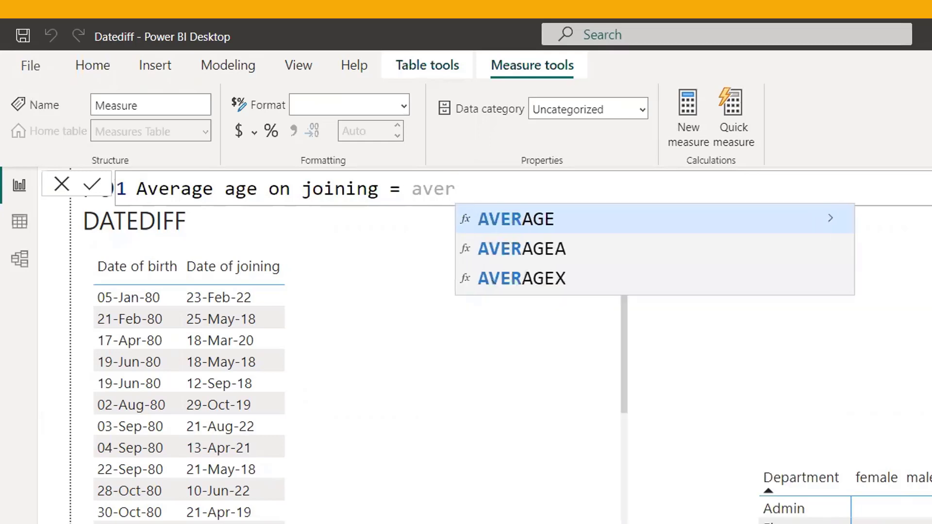
pyautogui.press('Down')
pyautogui.press('Down')
pyautogui.press('Tab')
pyautogui.hotkey('shift', 'Return')
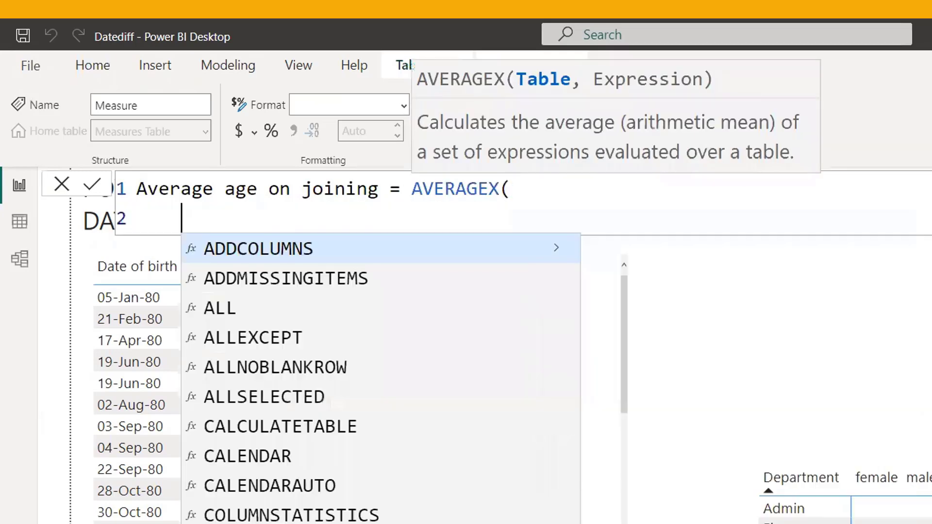
pyautogui.write('empl')
pyautogui.press('Tab')
pyautogui.write(',')
pyautogui.hotkey('shift', 'Return')
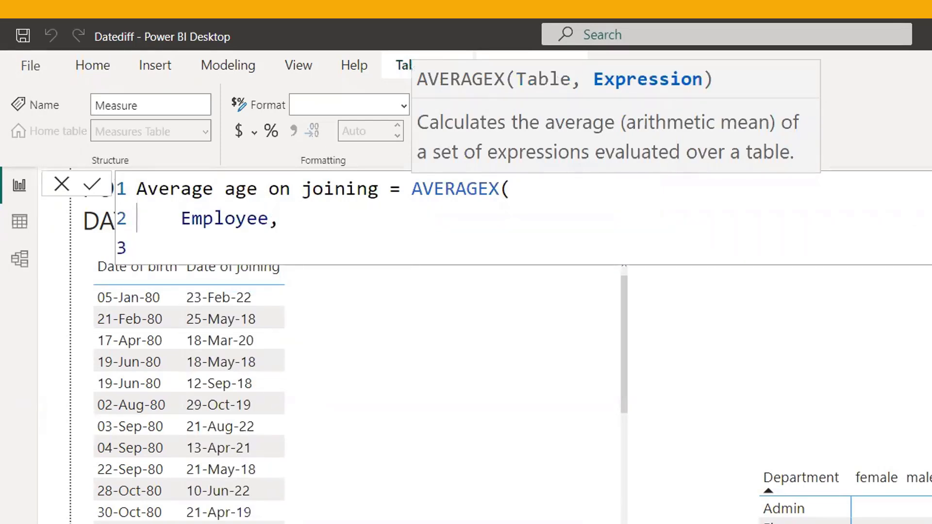
# Add a DATEDIFF function as the AVERAGEX expression, with Employee[Date of birth] as its first date.
pyautogui.write('datef')
pyautogui.press('BackSpace')
pyautogui.write('dif')
pyautogui.press('Tab')
pyautogui.hotkey('shift', 'Return')
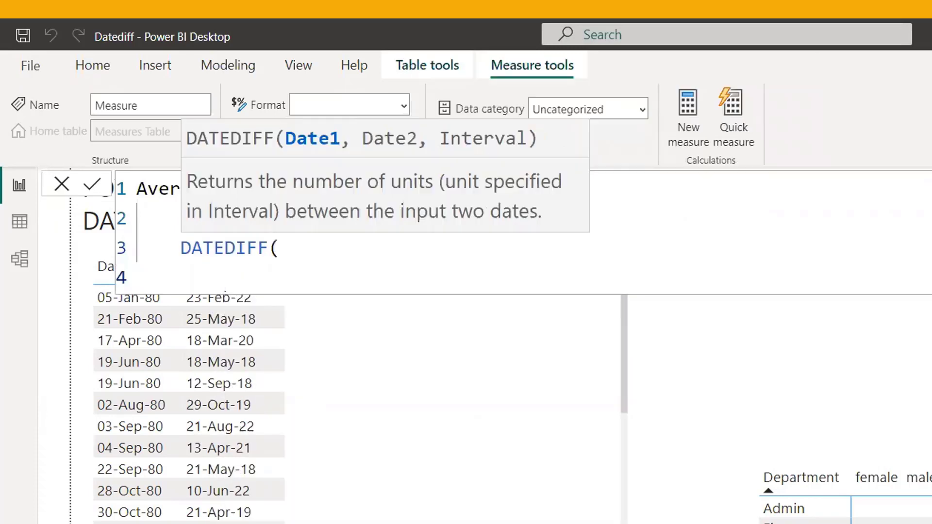
pyautogui.write('bir')
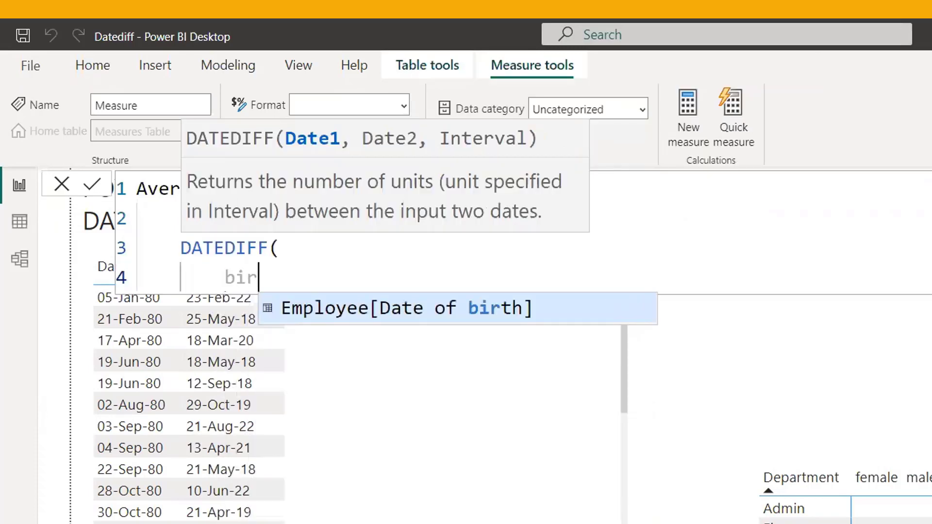
pyautogui.press('Tab')
pyautogui.write(',')
pyautogui.hotkey('shift', 'Return')
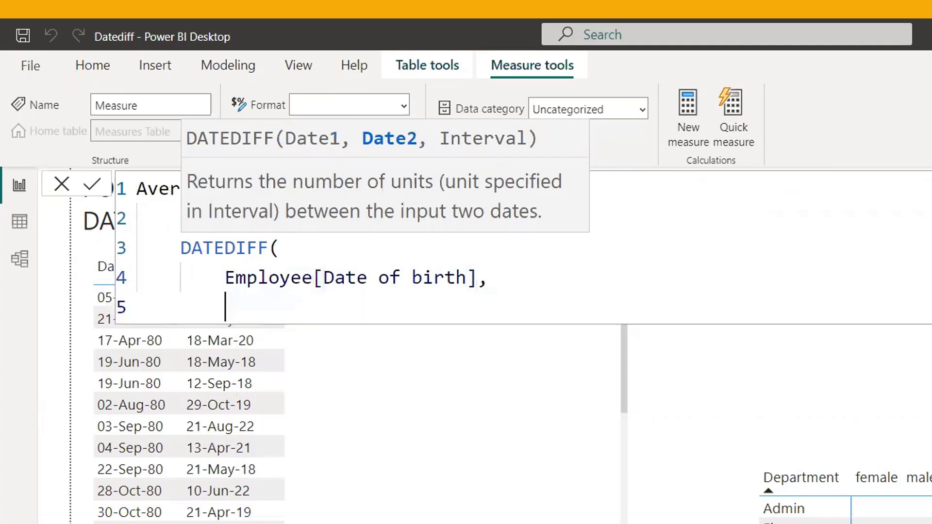
# Enter Employee[Date of joining] as the second date of the DATEDIFF function.
pyautogui.write('join')
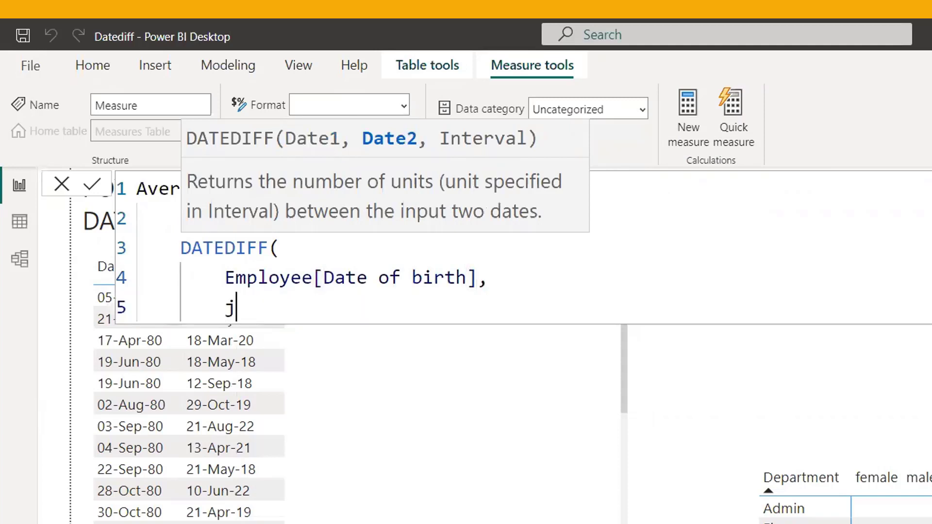
pyautogui.press('Tab')
pyautogui.hotkey('shift', 'Return')
pyautogui.press('Up')
pyautogui.press('End')
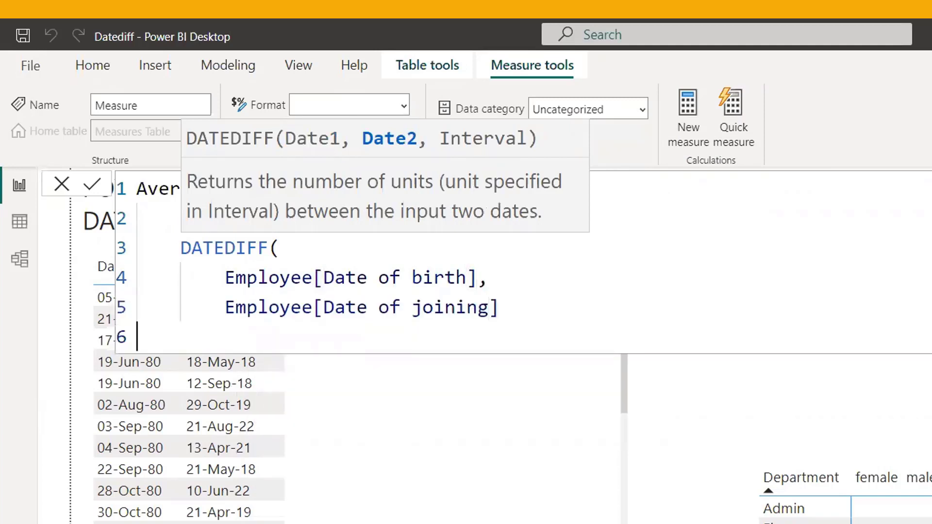
pyautogui.write(',')
pyautogui.hotkey('shift', 'Return')
# Set the DATEDIFF interval to YEAR.
pyautogui.press('Down')
pyautogui.press('Down')
pyautogui.press('Down')
pyautogui.press('Down')
pyautogui.press('Down')
pyautogui.press('Down')
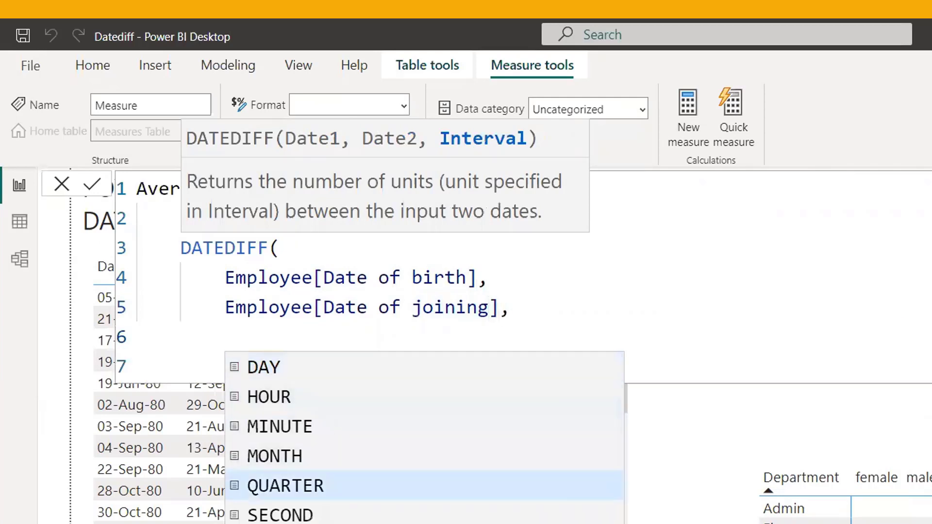
pyautogui.write('YEAR')
pyautogui.hotkey('shift', 'Return')
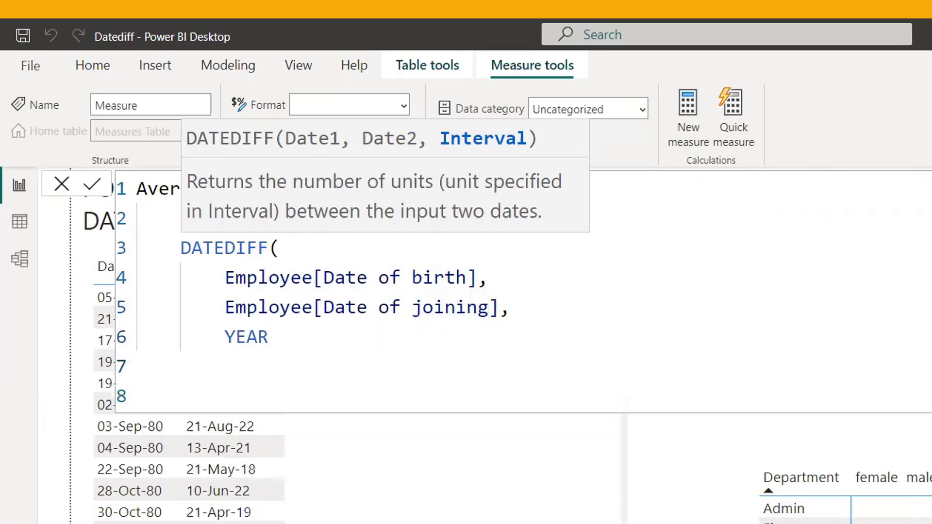
# Close the DATEDIFF and AVERAGEX parentheses on separate lines and commit the "Average age on joining" measure.
pyautogui.write(')')
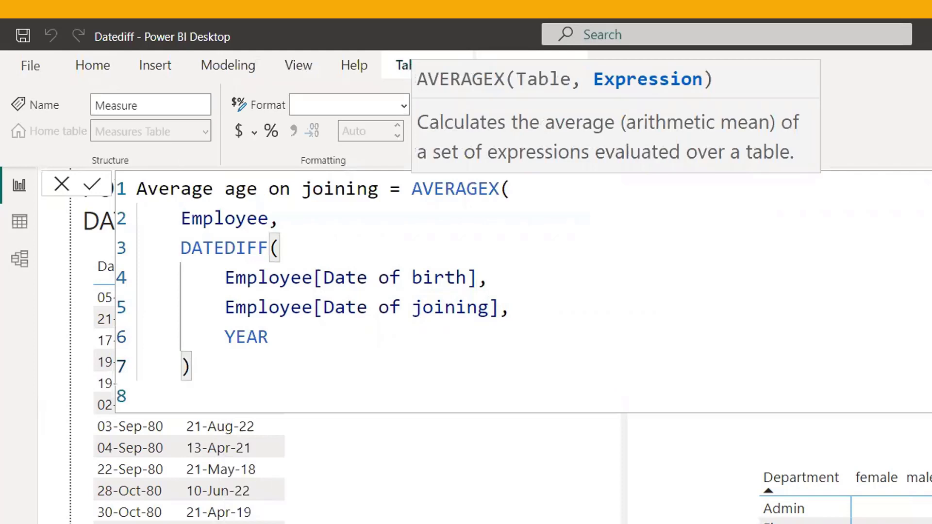
pyautogui.hotkey('shift', 'Return')
pyautogui.press('Up')
pyautogui.write(')')
pyautogui.press('Down')
pyautogui.press('Return')
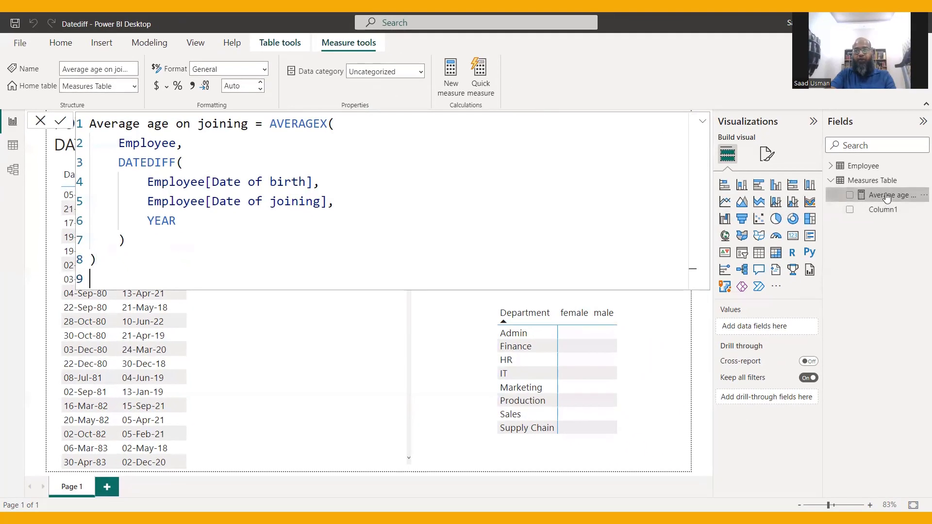
# Add the "Average age on joining" measure to the date table visual and to the values of the Department by Gender matrix.
pyautogui.click(396, 287)
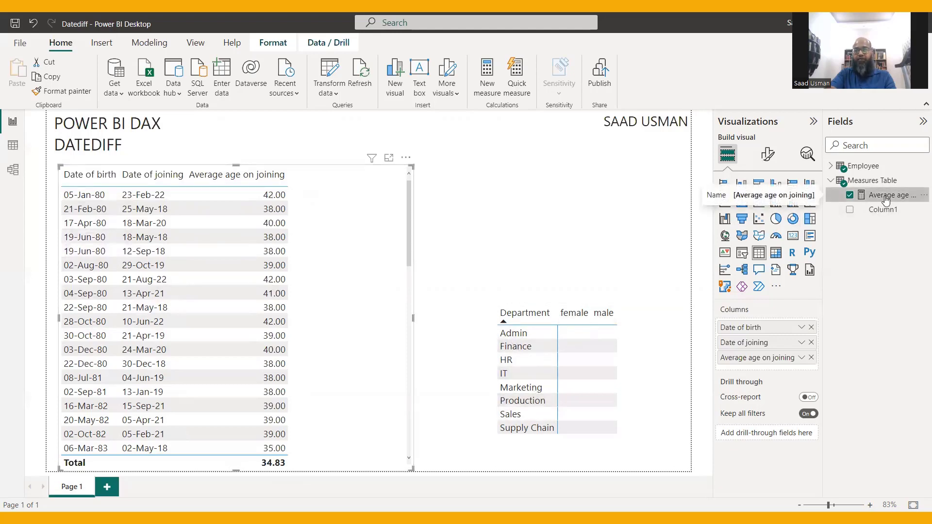
pyautogui.moveTo(884, 203); pyautogui.dragTo(605, 381)
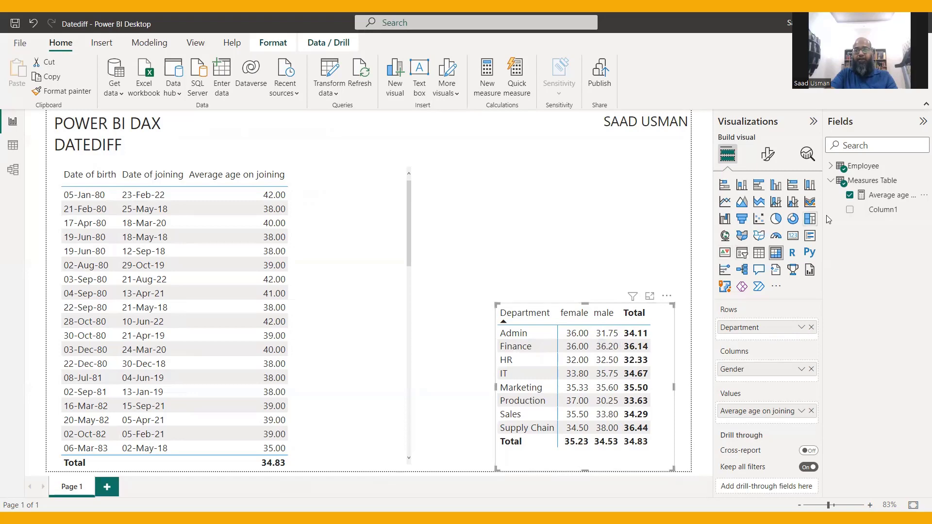
# Create another measure in the Measures Table and name it "Average age now".
pyautogui.rightClick(881, 194)
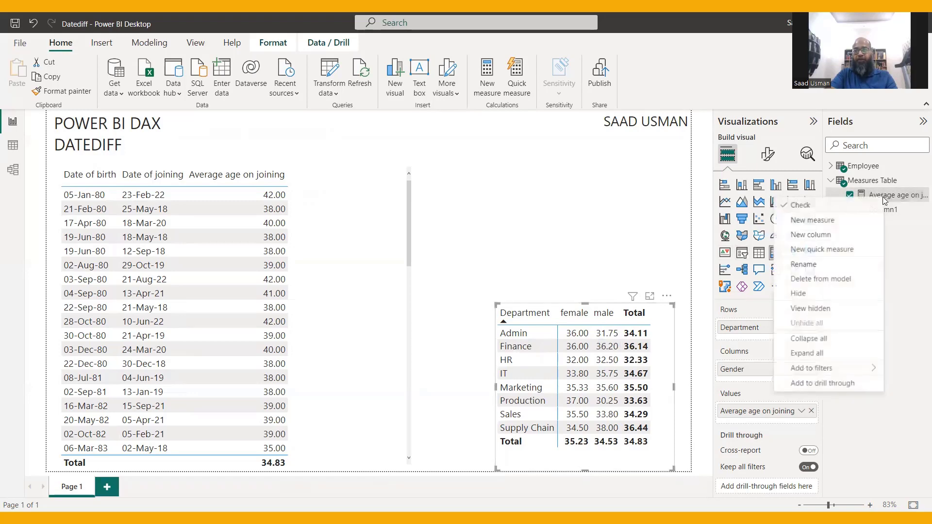
pyautogui.click(839, 223)
pyautogui.write('Average')
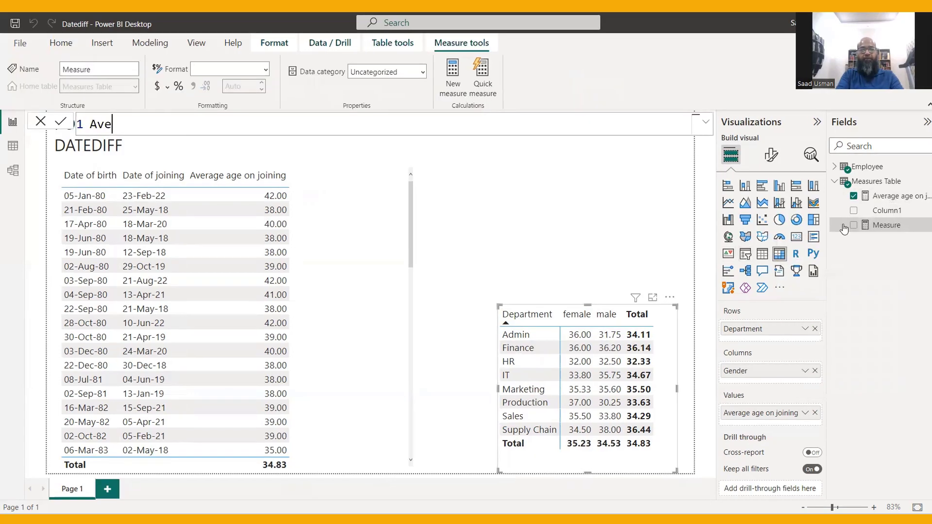
pyautogui.write(' age now ')
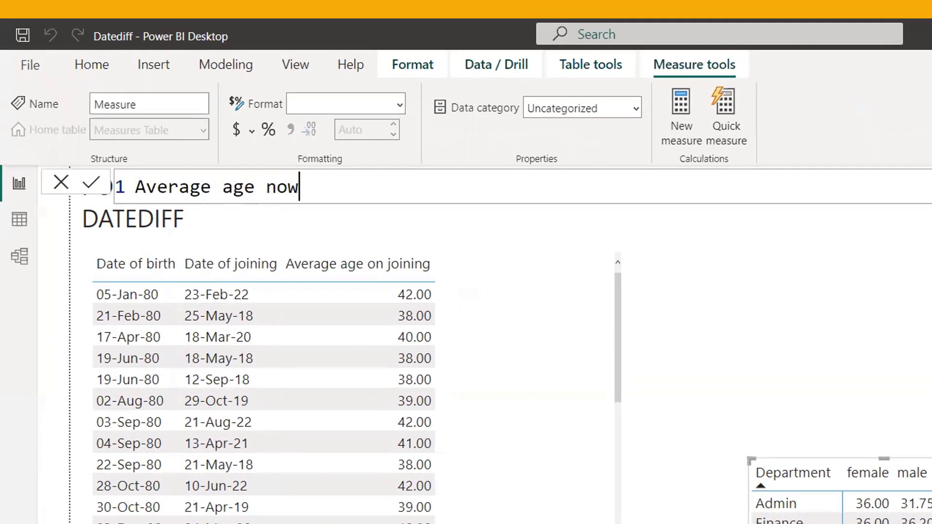
# Begin the "Average age now" formula with AVERAGEX over the Employee table.
pyautogui.write('= ')
pyautogui.write('aver')
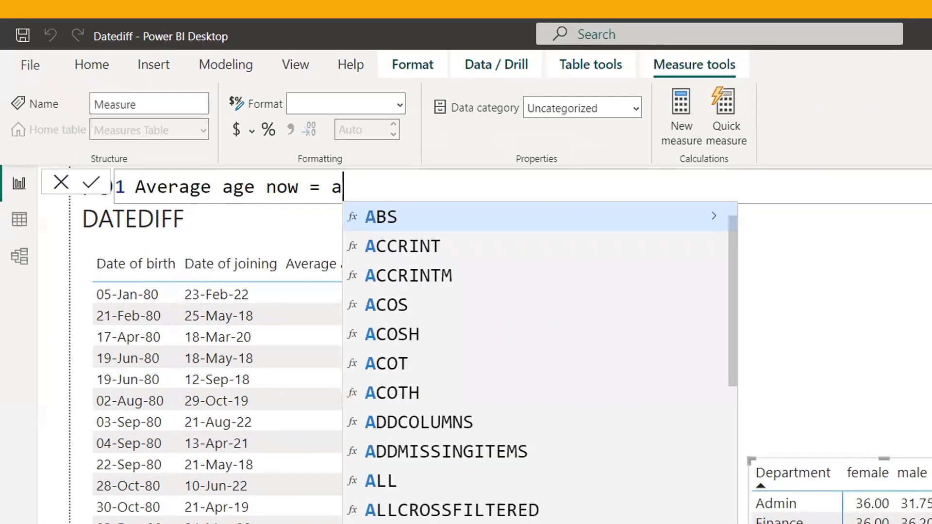
pyautogui.press('Tab')
pyautogui.press('BackSpace')
pyautogui.write('x')
pyautogui.press('Tab')
pyautogui.hotkey('shift', 'Return')
pyautogui.write('emplo')
pyautogui.press('Tab')
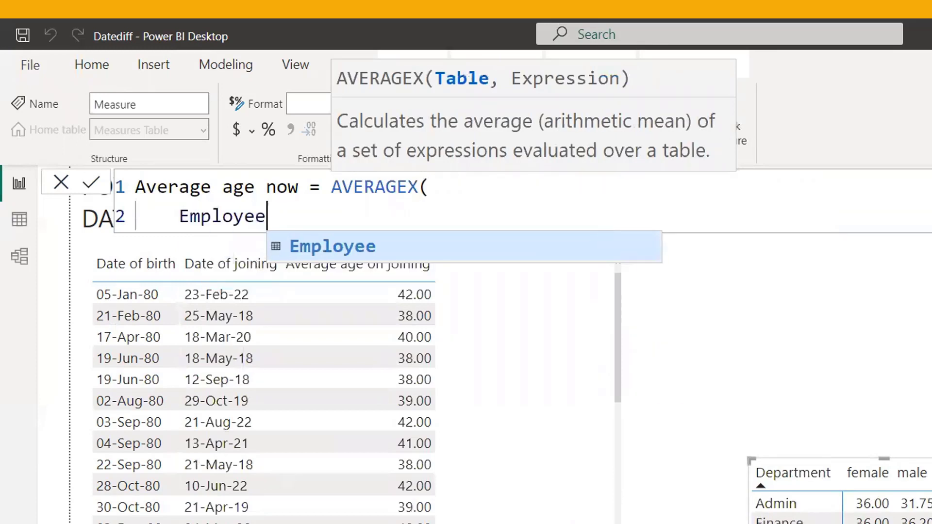
pyautogui.write(',')
pyautogui.hotkey('shift', 'Return')
# Add DATEDIFF as the averaged expression of "Average age now", starting from Employee[Date of birth].
pyautogui.write('dated')
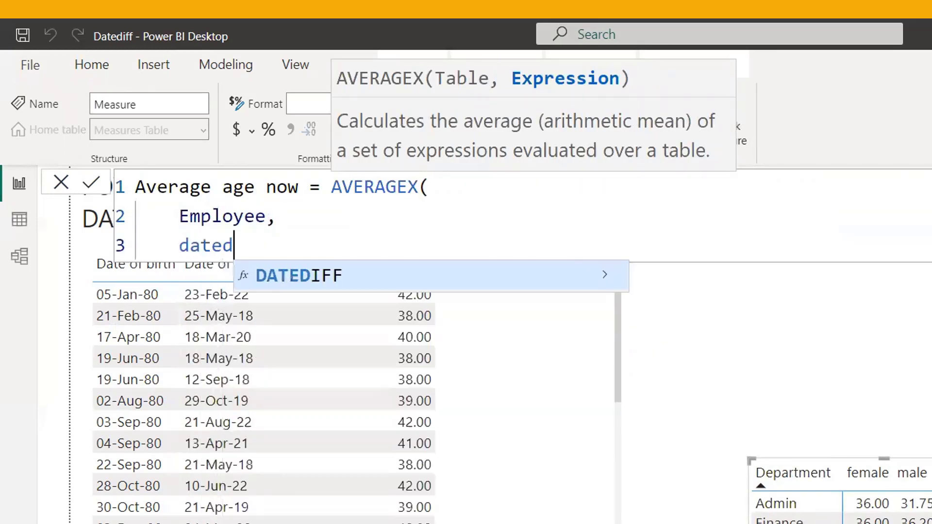
pyautogui.press('Tab')
pyautogui.hotkey('shift', 'Return')
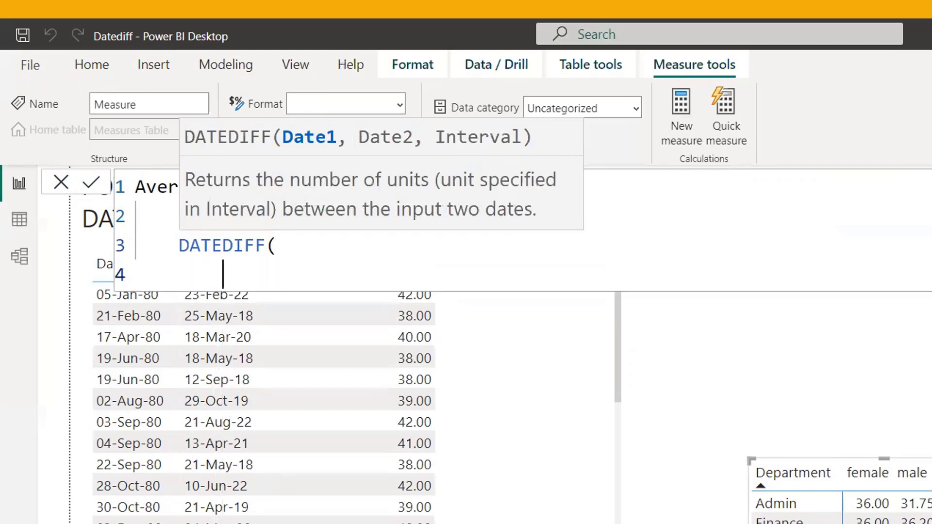
pyautogui.write('birth')
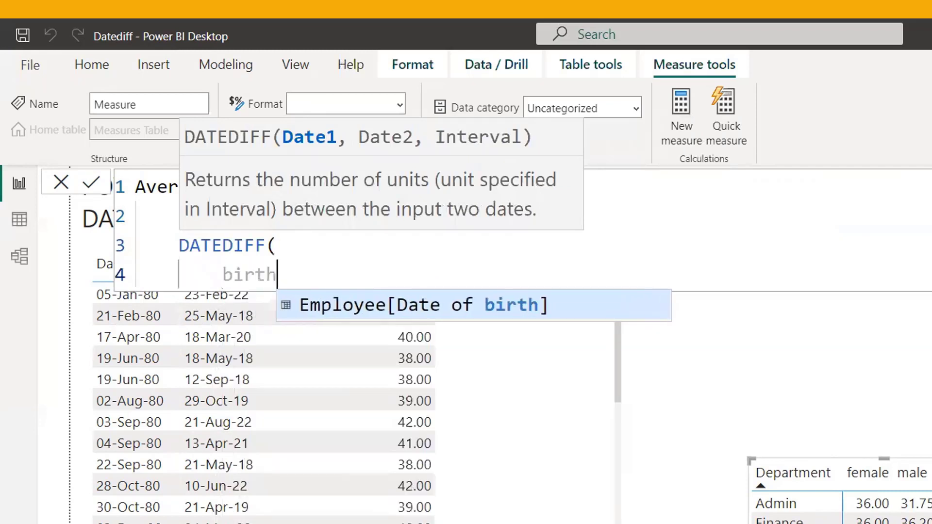
pyautogui.press('Tab')
pyautogui.write(',')
pyautogui.hotkey('shift', 'Return')
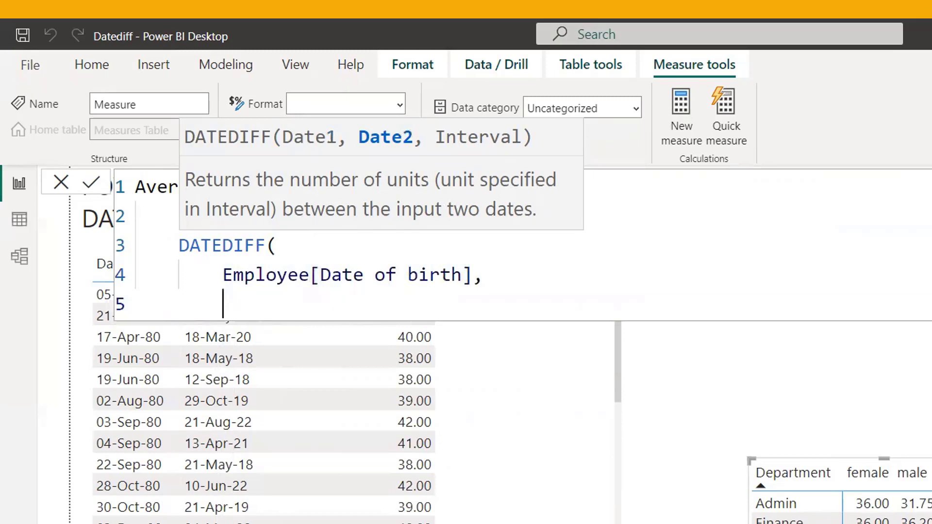
# Enter TODAY() as the second date of the DATEDIFF function.
pyautogui.write('tody')
pyautogui.press('BackSpace')
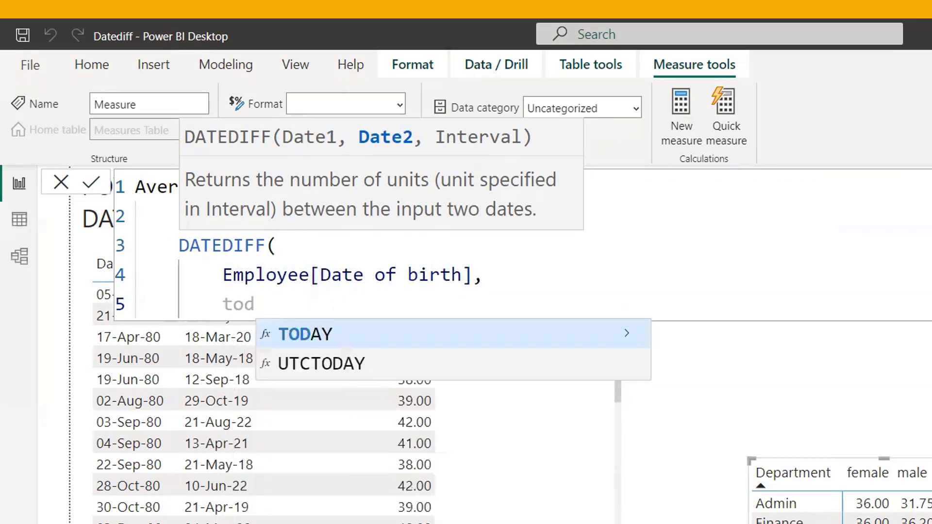
pyautogui.press('Tab')
pyautogui.write('(')
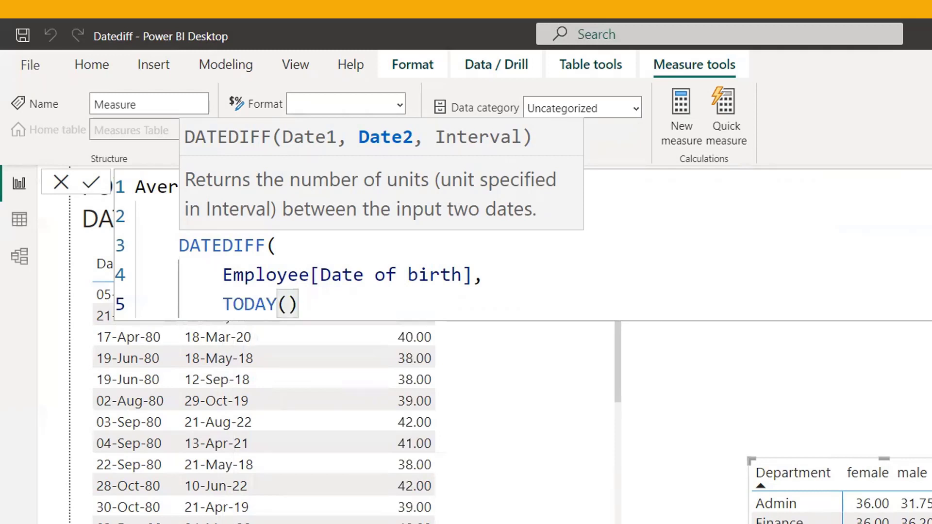
pyautogui.write('),')
pyautogui.press('Return')
# Set the interval to YEAR in the "Average age now" formula and close the DATEDIFF parenthesis.
pyautogui.press('Down')
pyautogui.press('Down')
pyautogui.press('Down')
pyautogui.press('Down')
pyautogui.press('Down')
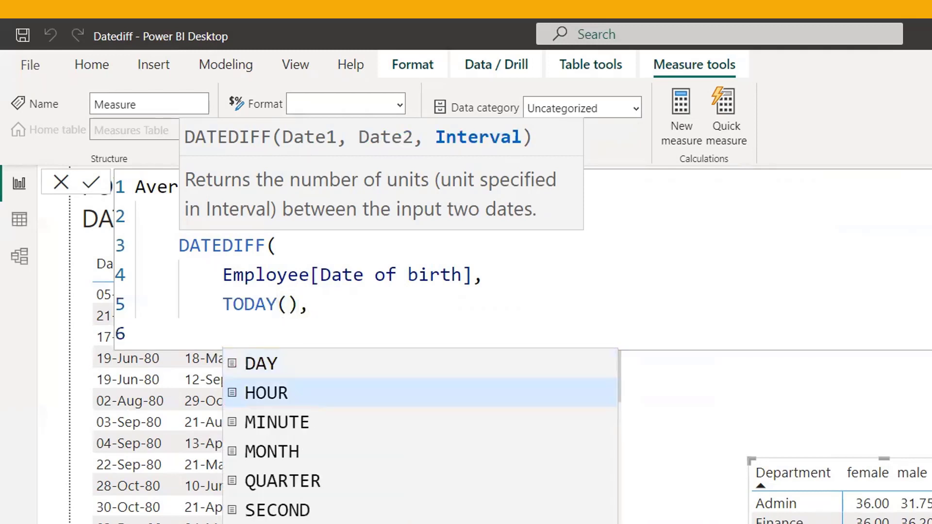
pyautogui.write('YEAR')
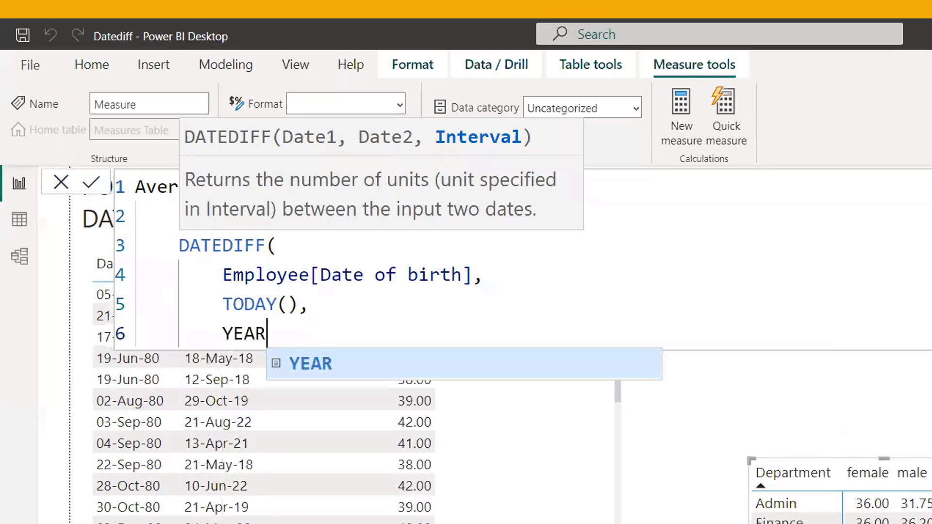
pyautogui.hotkey('shift', 'Return')
pyautogui.write(')')
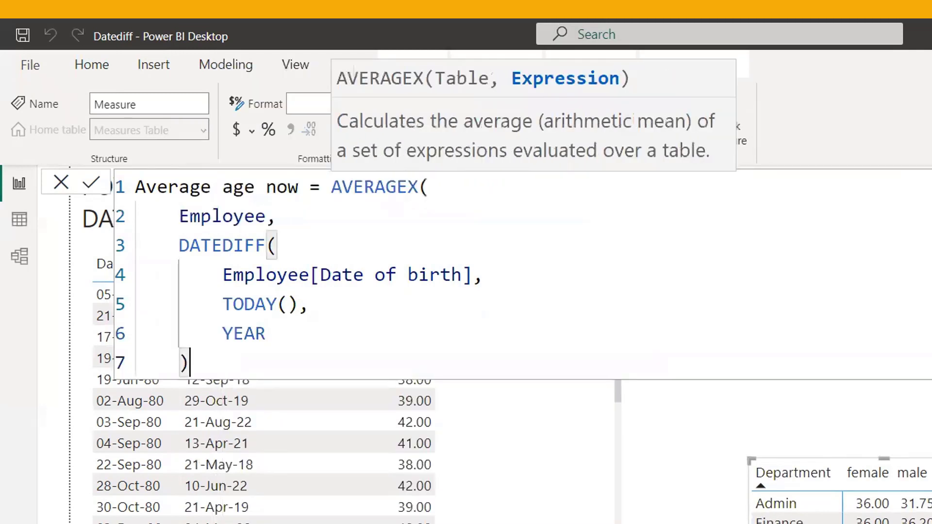
# Close the AVERAGEX parenthesis on its own line and commit the "Average age now" measure.
pyautogui.hotkey('shift', 'Return')
pyautogui.write(')')
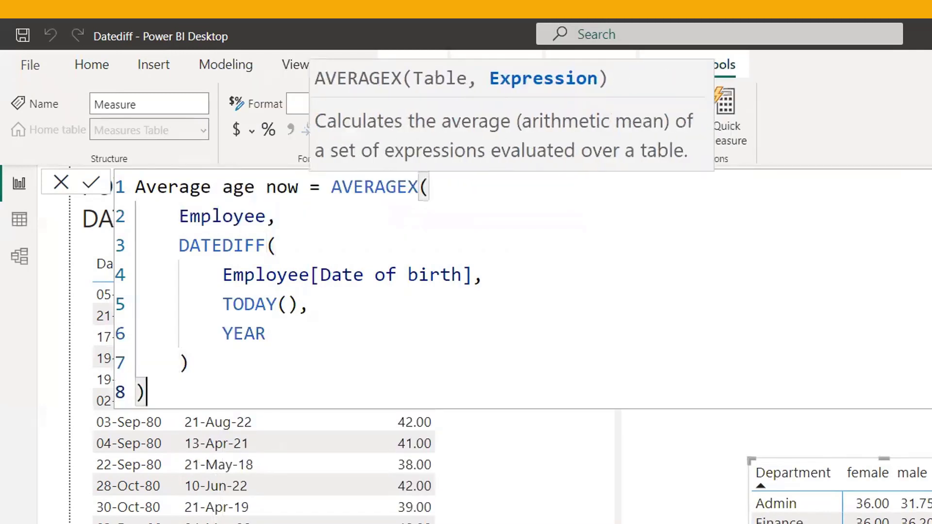
pyautogui.press('Return')
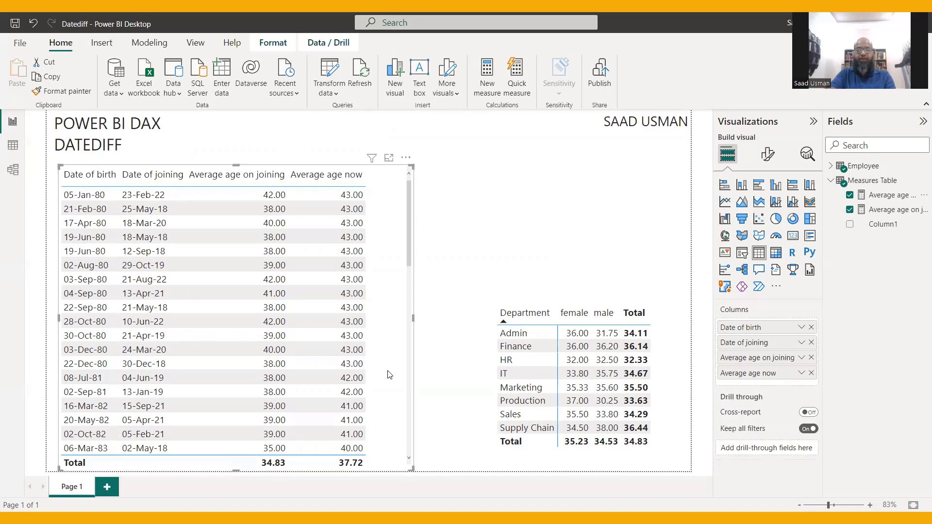
# In the Data view, create a calculated table named "Age min max" and start its formula on a second line.
pyautogui.click(12, 146)
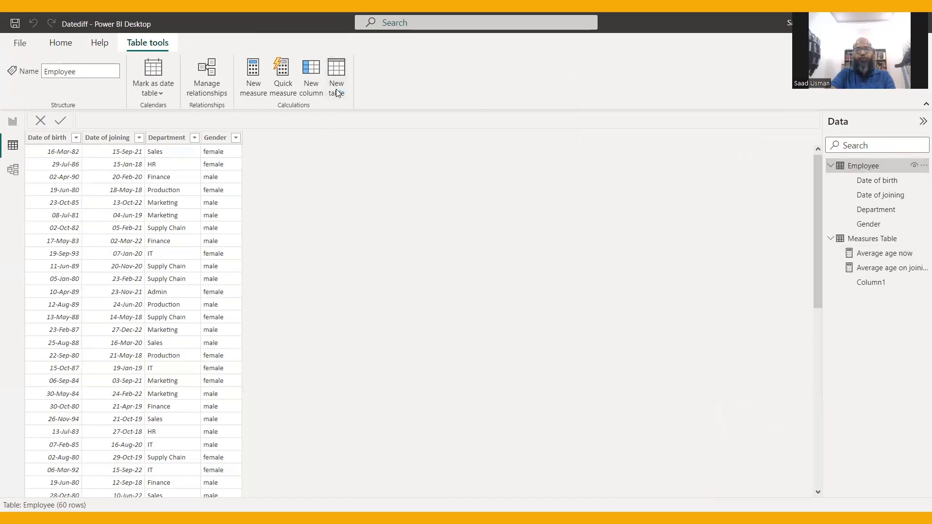
pyautogui.click(337, 91)
pyautogui.write('Age min max')
pyautogui.press('End')
pyautogui.hotkey('shift', 'Return')
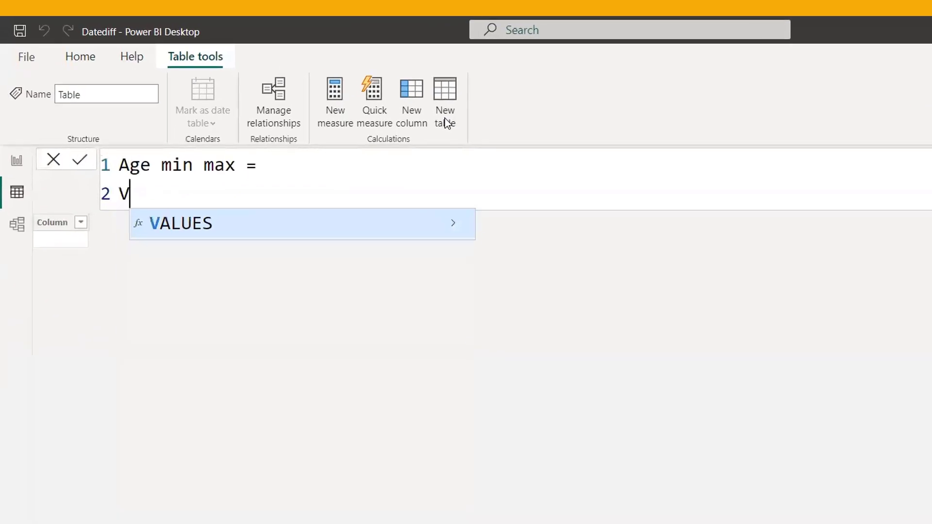
# Define the variable StartDate as MIN(Employee[Date of birth]) in the "Age min max" formula.
pyautogui.write('VAR ')
pyautogui.write('StartDate = ')
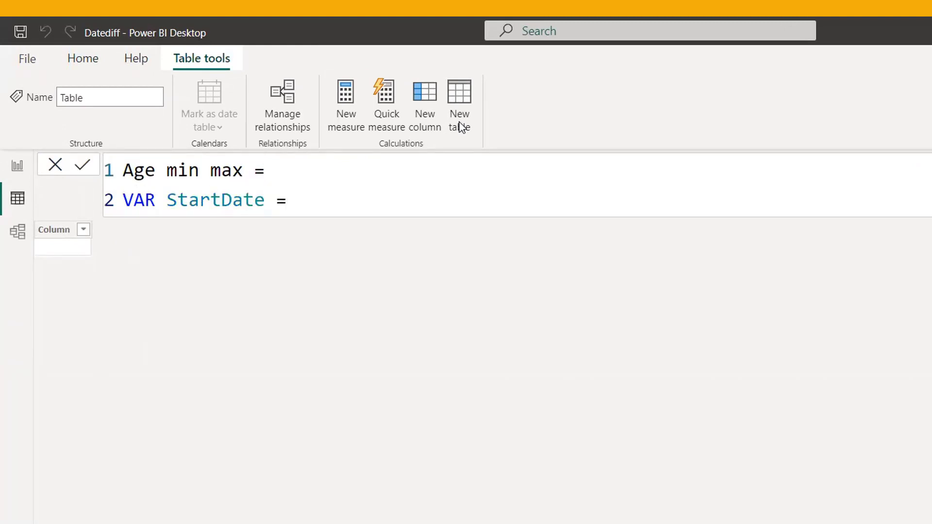
pyautogui.write('MIN(Employee[Date of b')
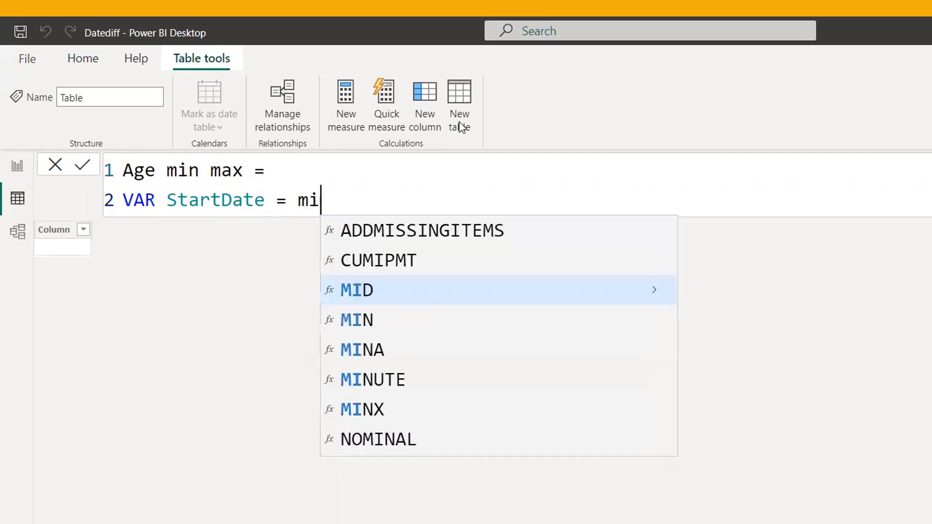
pyautogui.write('ir')
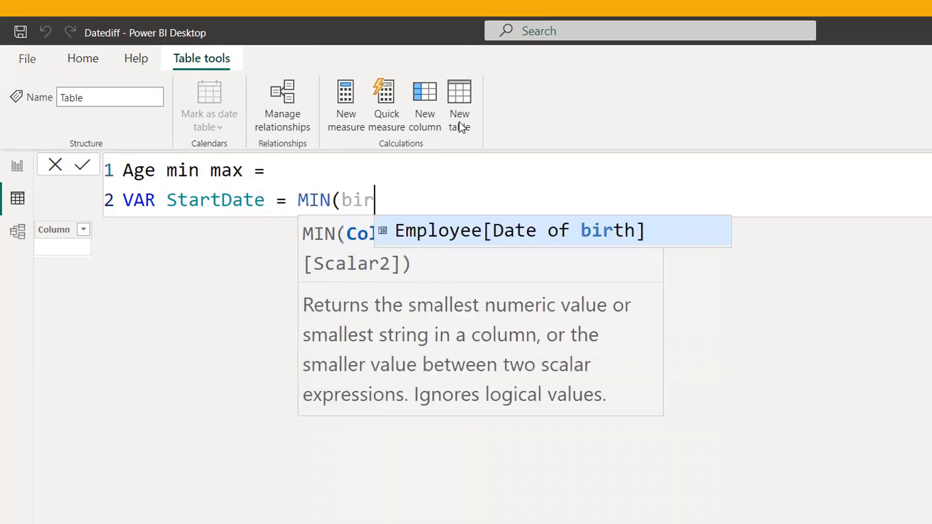
pyautogui.press('Tab')
pyautogui.write(')')
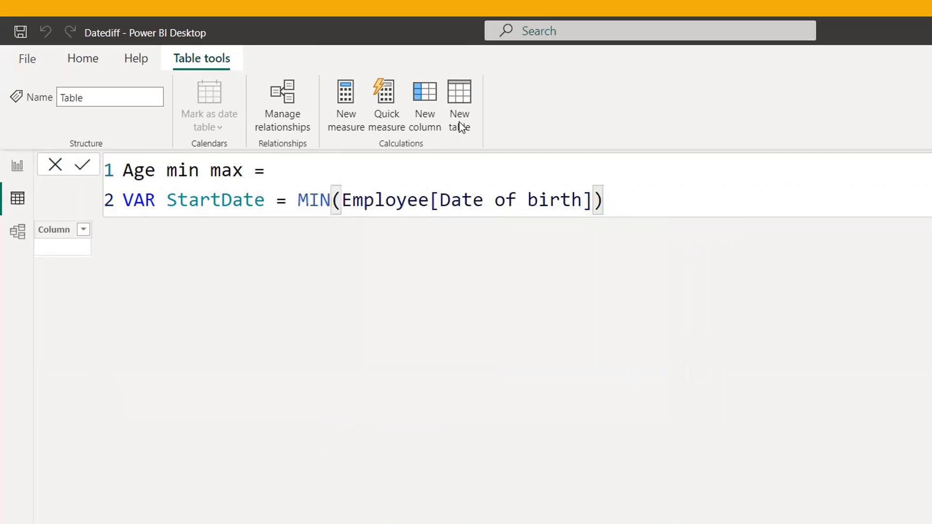
# Define the variable EndDate as MAX(Employee[Date of joining]) on the line below StartDate.
pyautogui.hotkey('shift', 'Return')
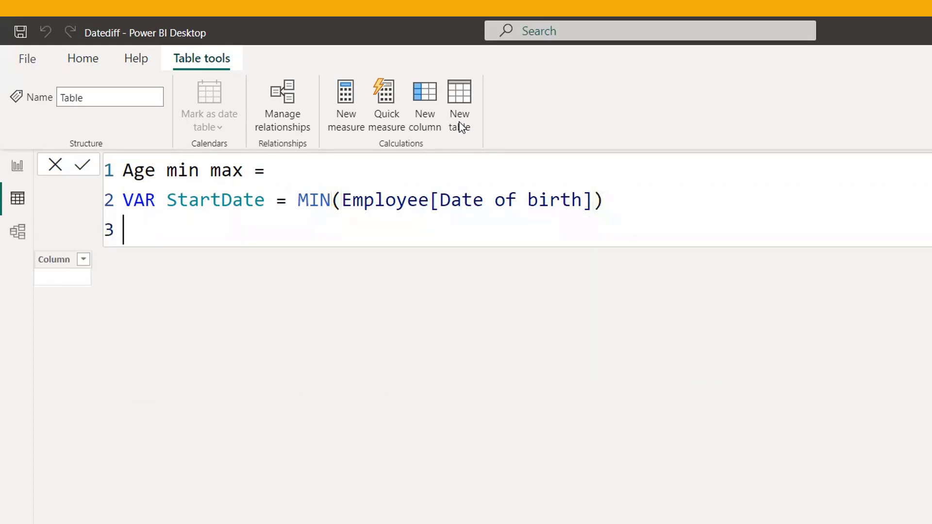
pyautogui.write('VAR Endd')
pyautogui.press('BackSpace')
pyautogui.write('D')
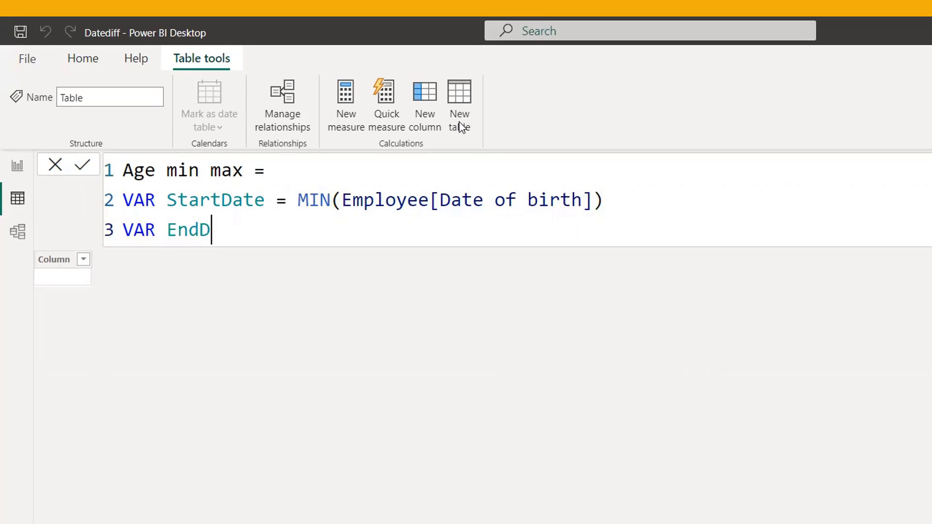
pyautogui.write('ate = max')
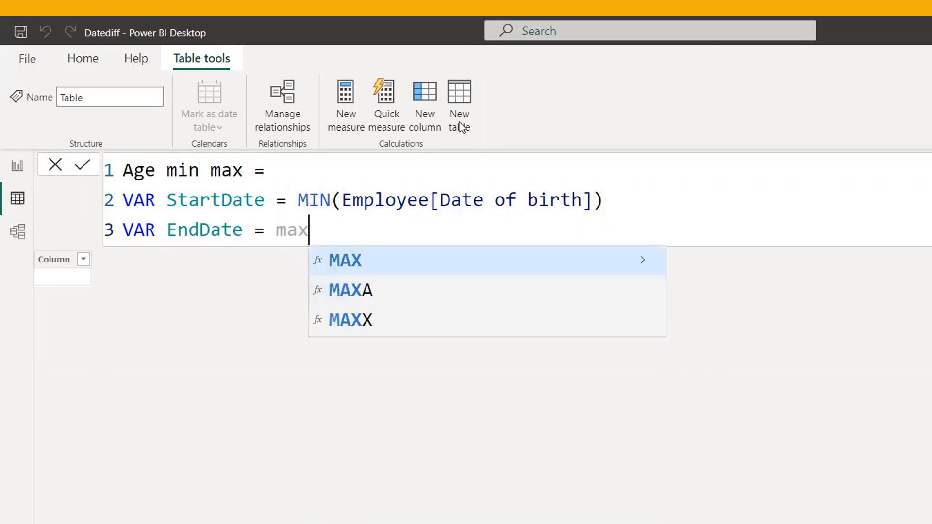
pyautogui.press('Tab')
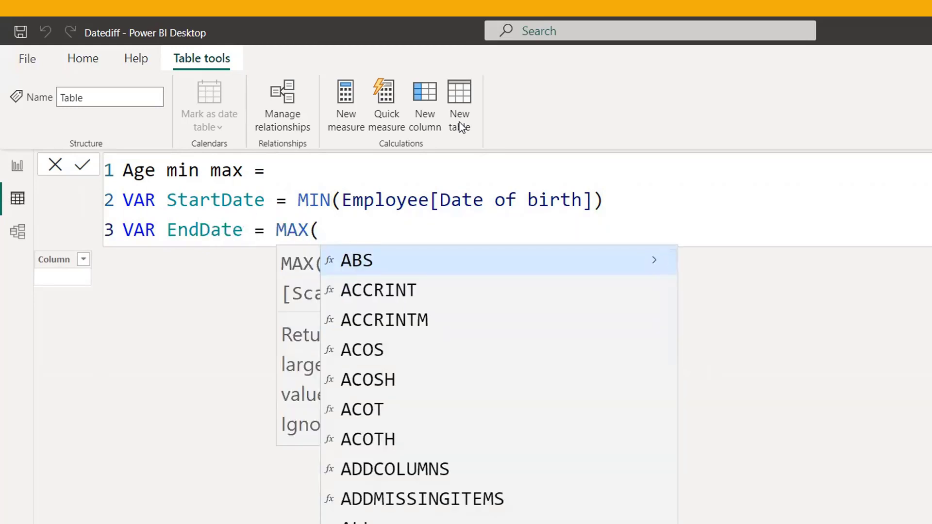
pyautogui.write('date')
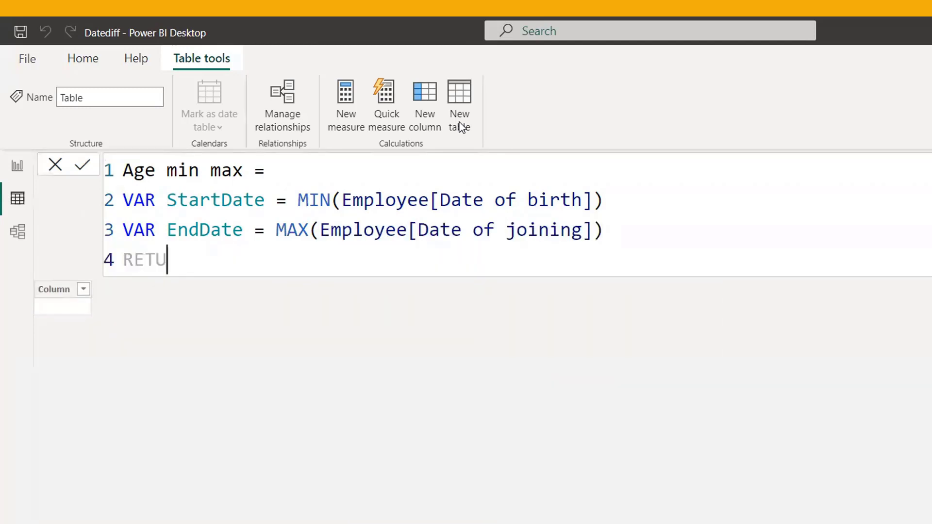
# Add RETURN below the variables and open a curly-brace table constructor with an empty line for its rows.
pyautogui.write('RN')
pyautogui.press('Return')
pyautogui.write('{')
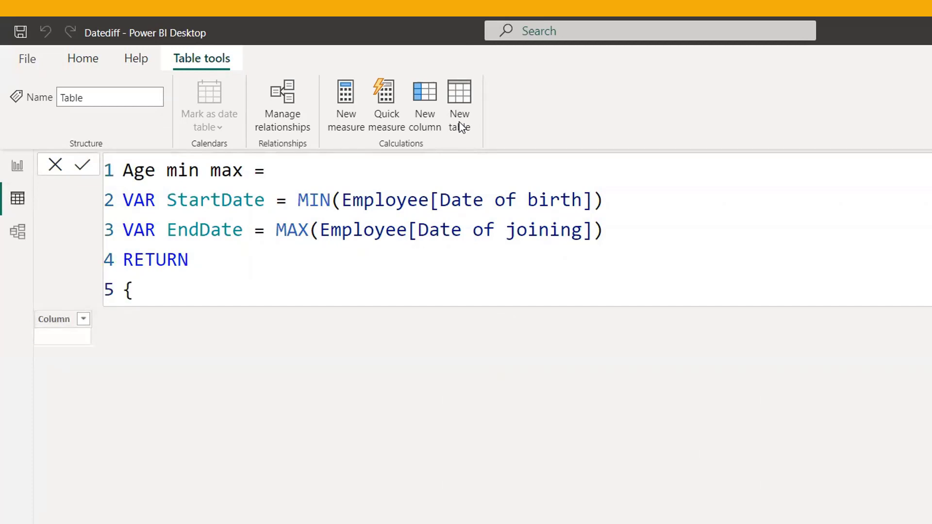
pyautogui.hotkey('shift', 'Return')
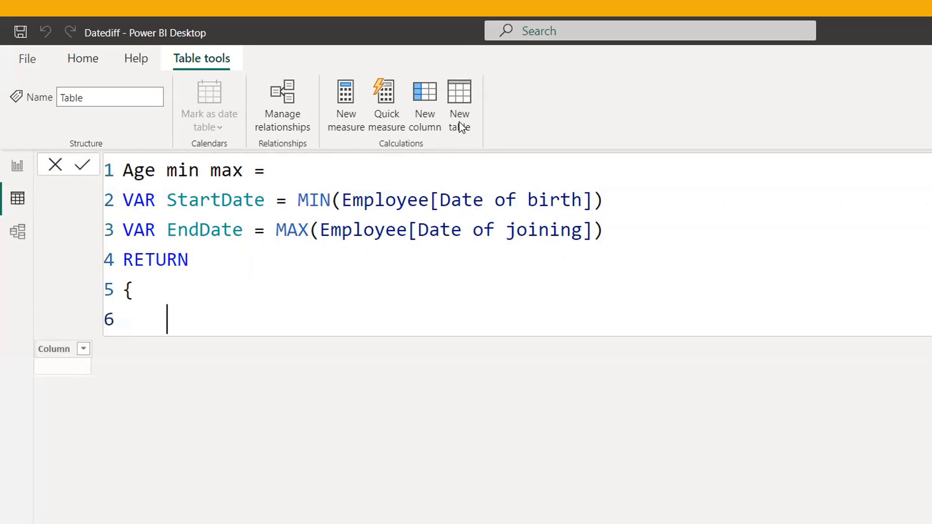
# Enter the constructor's first row as ("Number of years", DATEDIFF(StartDate,EndDate, YEAR)) followed by a comma.
pyautogui.write('("Number of ')
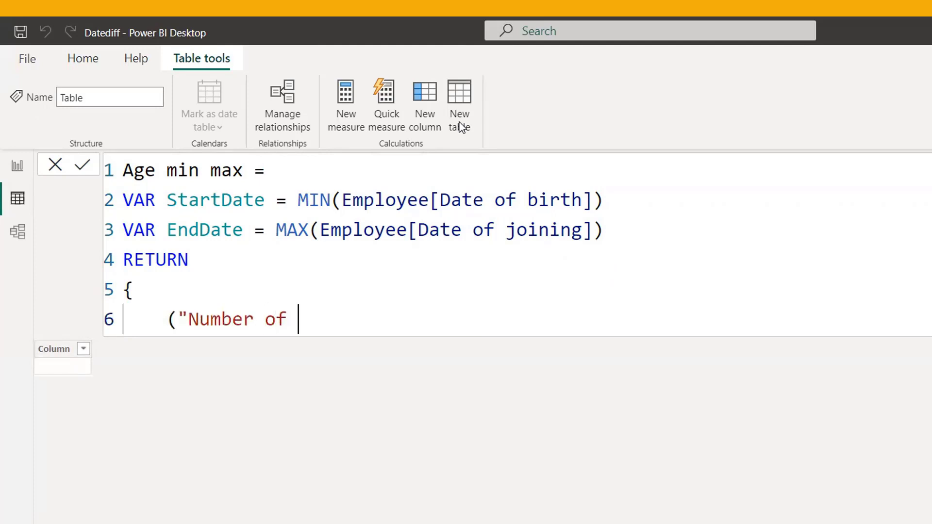
pyautogui.write('years",')
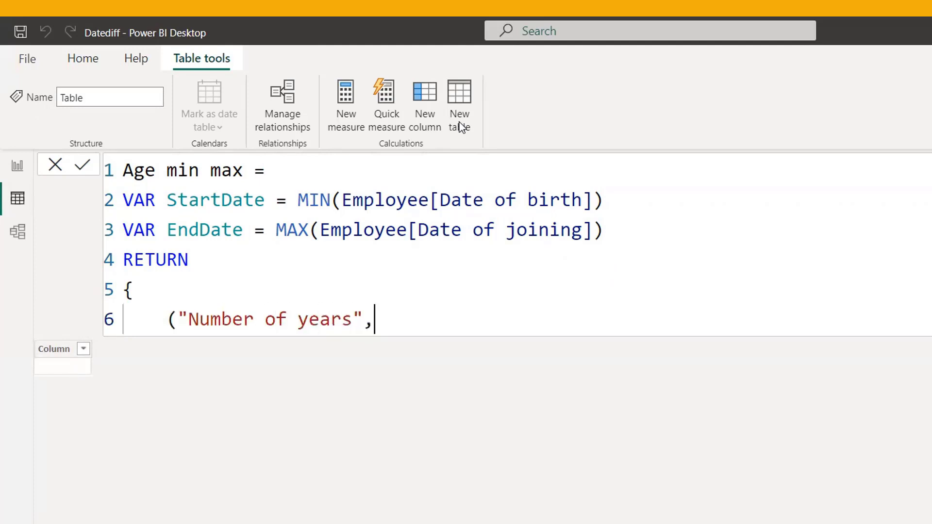
pyautogui.write(' dated')
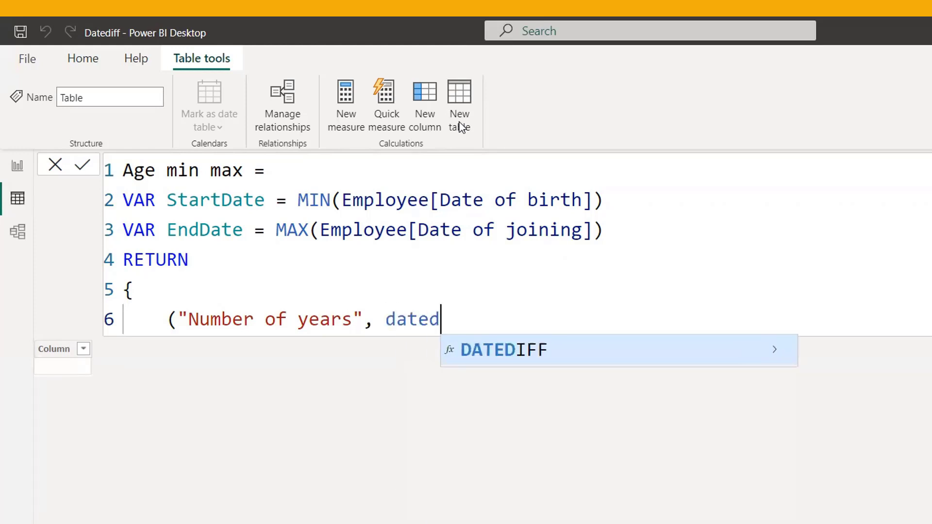
pyautogui.press('Tab')
pyautogui.write('StartDate')
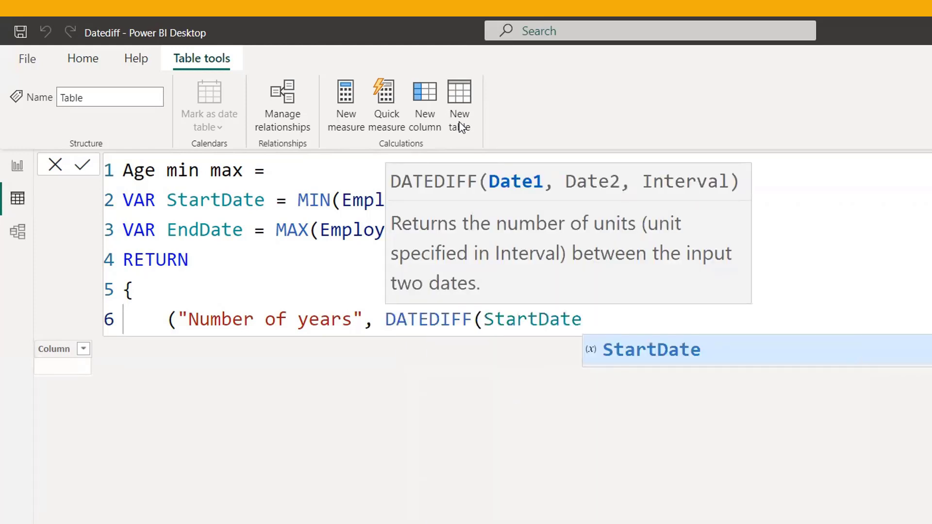
pyautogui.write(',end')
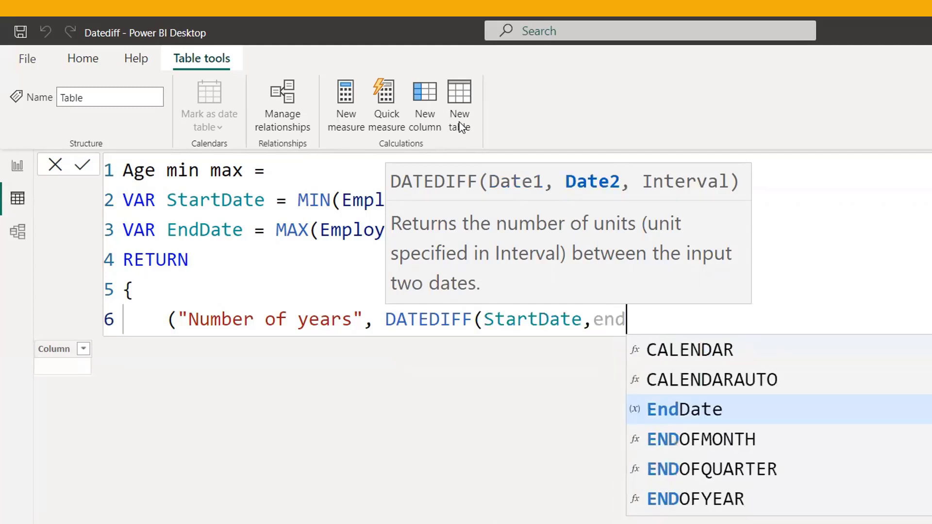
pyautogui.write('Date,')
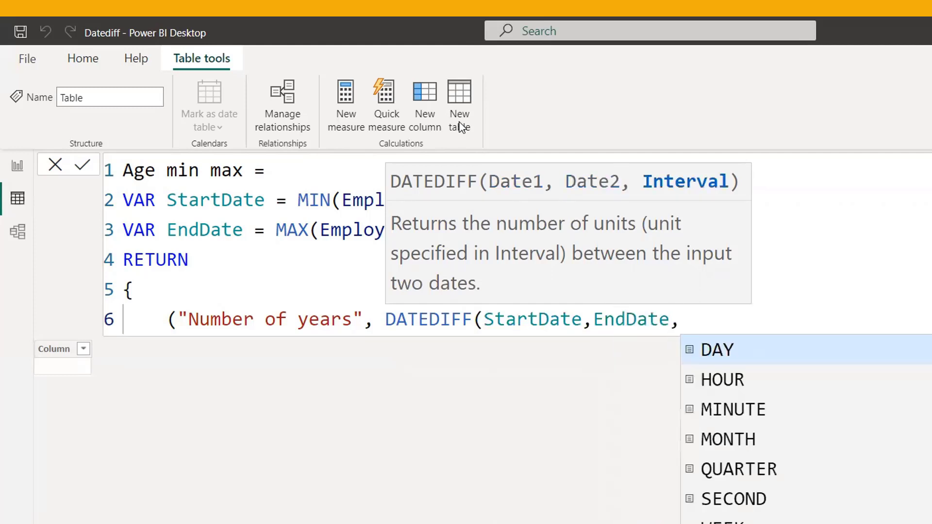
pyautogui.write(' YEAR')
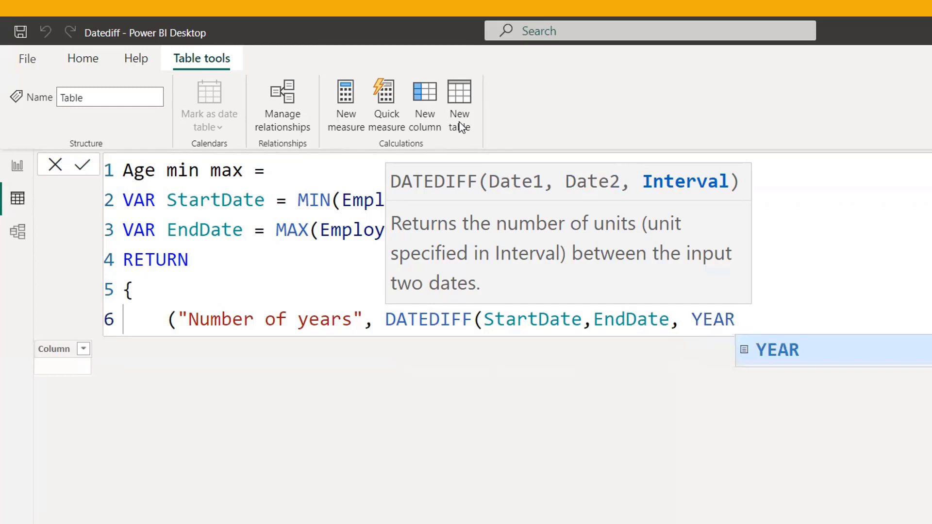
pyautogui.write(')),')
# Duplicate the "Number of years" row three times below itself.
pyautogui.hotkey('shift', 'Home')
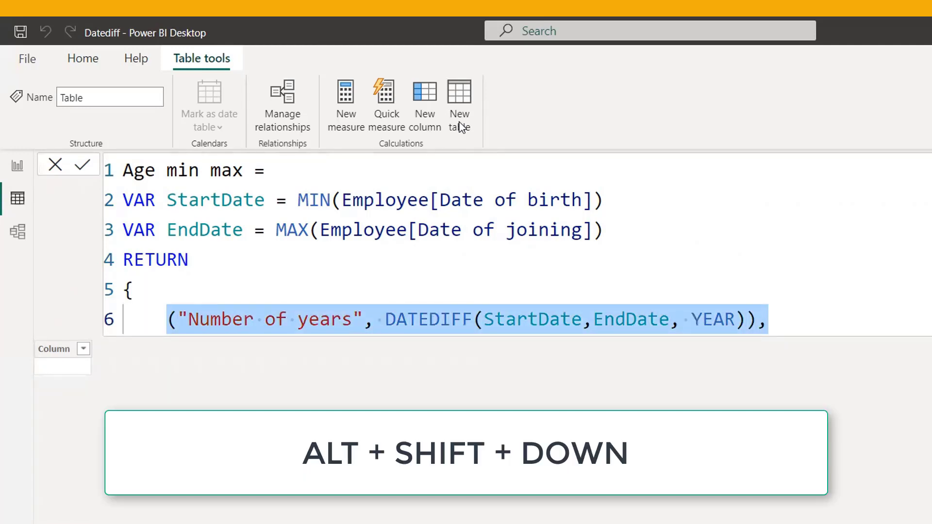
pyautogui.hotkey('alt', 'shift', 'Down')
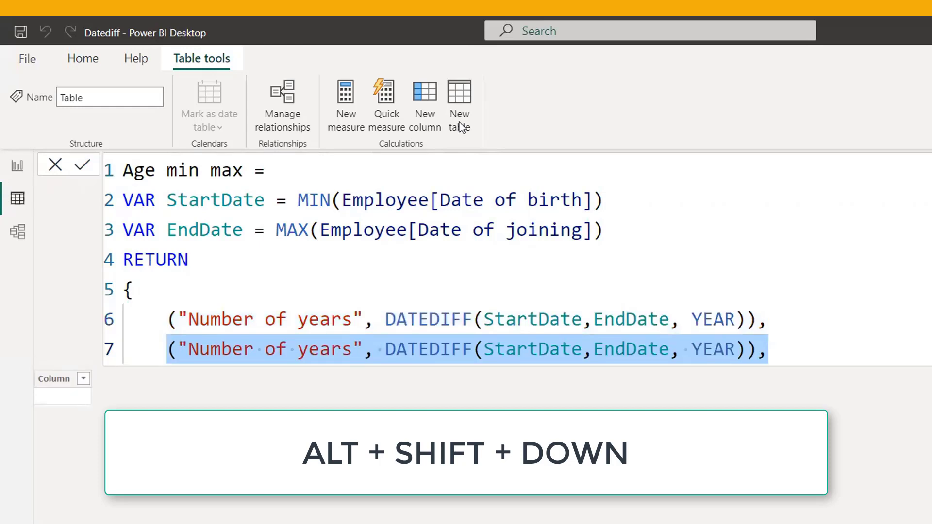
pyautogui.hotkey('alt', 'shift', 'Down')
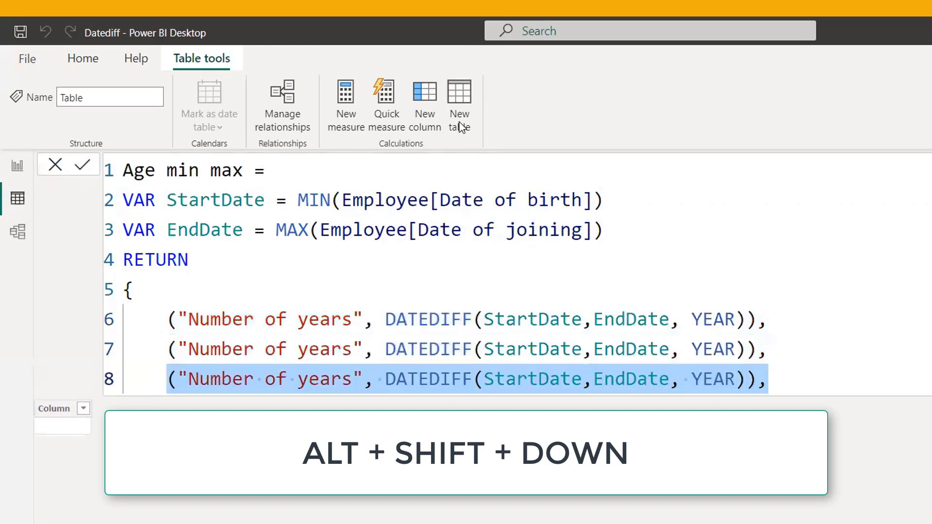
pyautogui.hotkey('alt', 'shift', 'Down')
# Change the constructor's second row to "Number of quarters" with the DATEDIFF interval QUARTER.
pyautogui.press('Up')
pyautogui.press('Up')
pyautogui.press('Up')
pyautogui.press('Down')
pyautogui.hotkey('ctrl', 'Right')
pyautogui.hotkey('ctrl', 'Right')
pyautogui.hotkey('ctrl', 'Right')
pyautogui.hotkey('ctrl', 'Right')
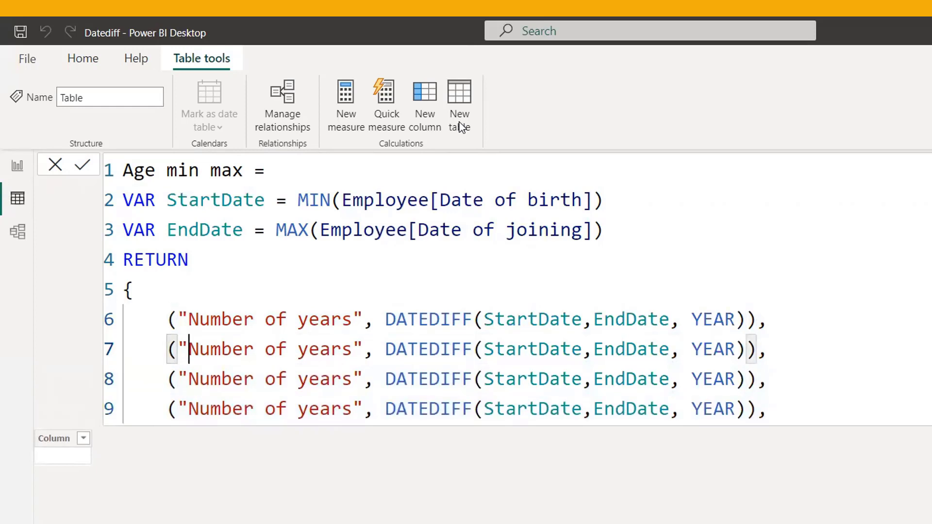
pyautogui.hotkey('ctrl', 'shift', 'Left')
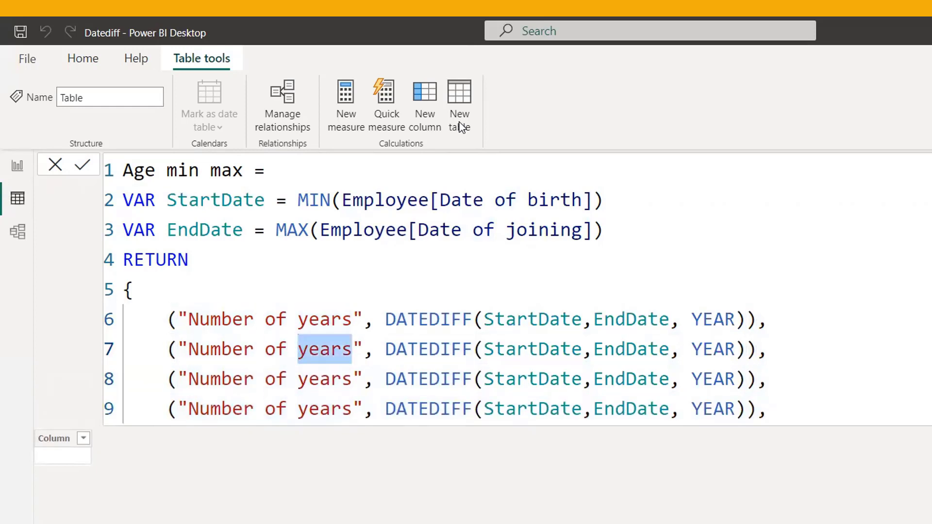
pyautogui.write('quarters')
pyautogui.press('End')
pyautogui.press('Left')
pyautogui.press('Left')
pyautogui.press('Left')
pyautogui.hotkey('shift', 'Left')
pyautogui.hotkey('shift', 'Left')
pyautogui.hotkey('shift', 'Left')
pyautogui.hotkey('shift', 'Left')
pyautogui.write('qua')
pyautogui.press('Tab')
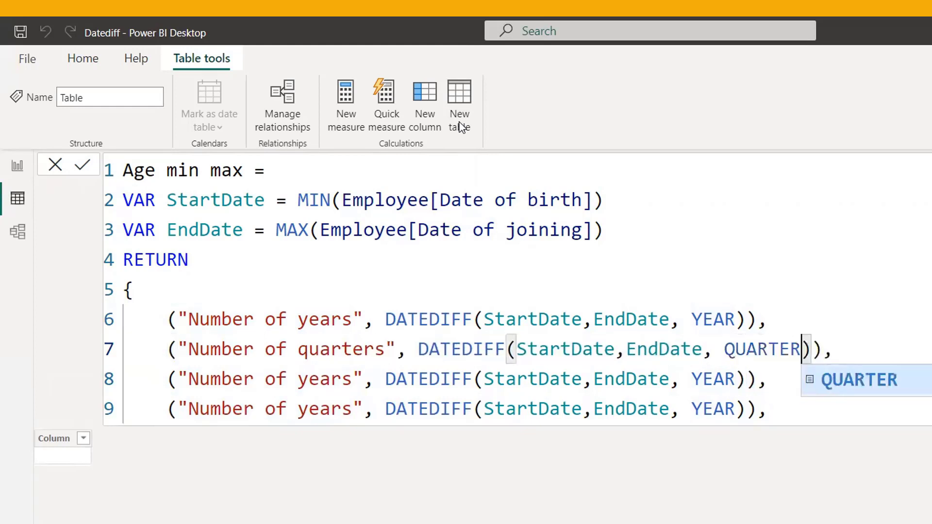
# Change the constructor's third row to "Number of months" with the DATEDIFF interval MONTH.
pyautogui.press('Home')
pyautogui.press('Down')
pyautogui.press('Right')
pyautogui.press('Right')
pyautogui.hotkey('ctrl', 'Right')
pyautogui.hotkey('ctrl', 'Right')
pyautogui.press('Right')
pyautogui.hotkey('ctrl', 'shift', 'Right')
pyautogui.write('months')
pyautogui.press('End')
pyautogui.press('Left')
pyautogui.press('Left')
pyautogui.press('Left')
pyautogui.hotkey('shift', 'Left')
pyautogui.hotkey('shift', 'Left')
pyautogui.hotkey('shift', 'Left')
pyautogui.hotkey('shift', 'Left')
pyautogui.write('MONTH')
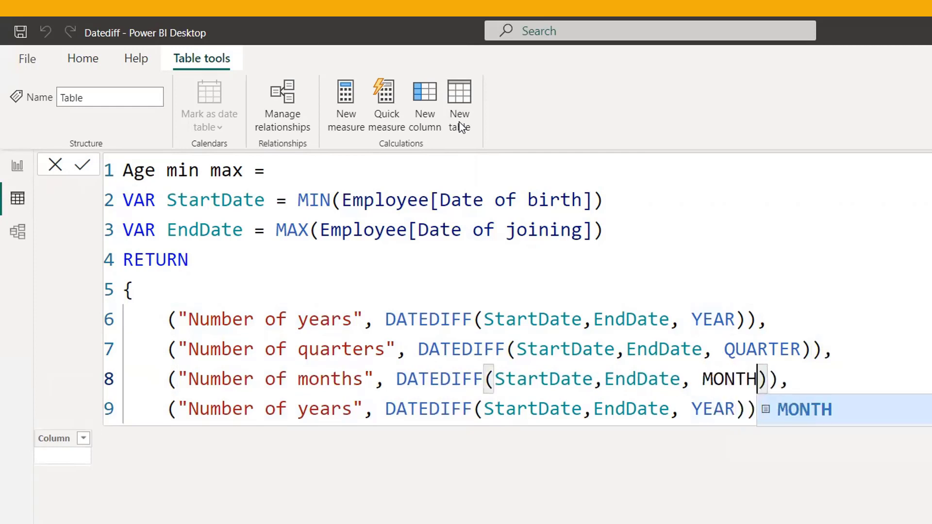
pyautogui.press('Escape')
# Change the constructor's fourth row to "Number of days" with the DATEDIFF interval DAY.
pyautogui.press('Home')
pyautogui.press('Down')
pyautogui.hotkey('ctrl', 'Right')
pyautogui.hotkey('ctrl', 'Right')
pyautogui.hotkey('ctrl', 'Right')
pyautogui.hotkey('ctrl', 'Right')
pyautogui.hotkey('ctrl', 'shift', 'Left')
pyautogui.write('days')
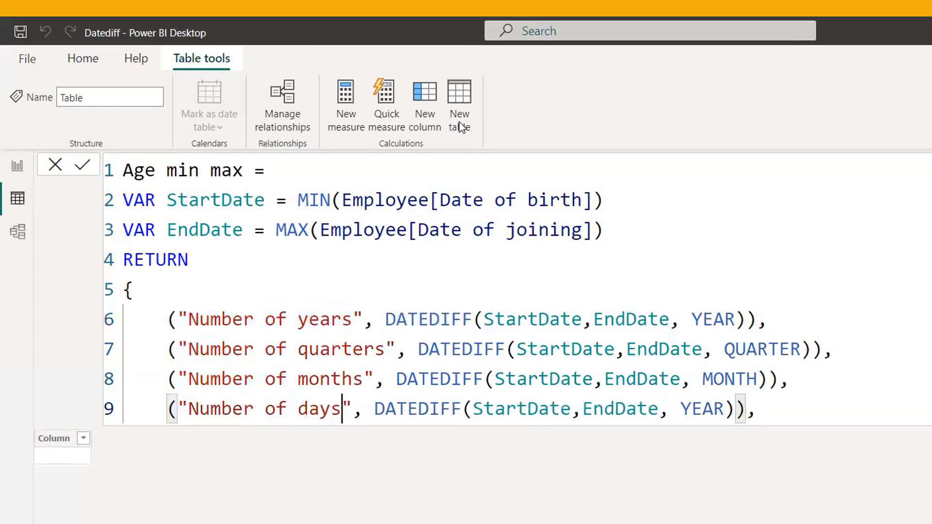
pyautogui.press('Left')
pyautogui.press('Left')
pyautogui.hotkey('shift', 'Left')
pyautogui.hotkey('shift', 'Left')
pyautogui.hotkey('shift', 'Left')
pyautogui.hotkey('shift', 'Left')
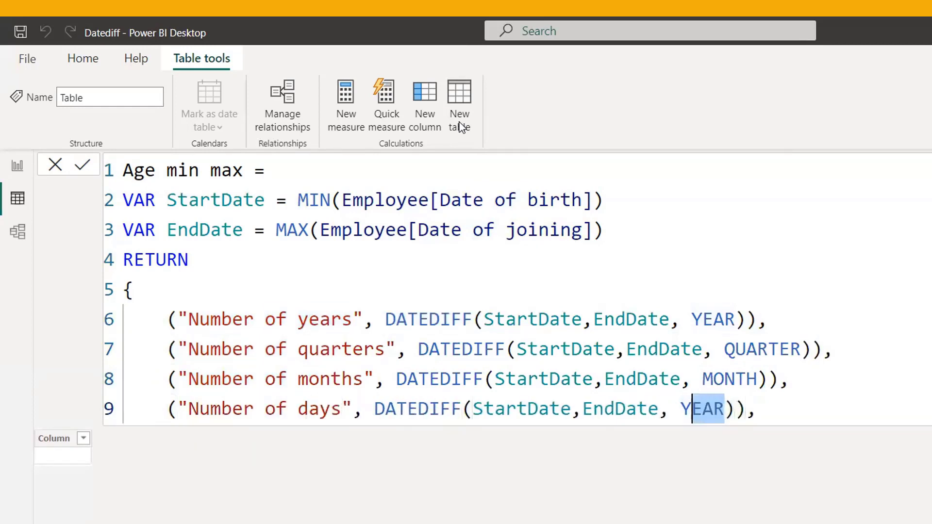
pyautogui.write('day')
pyautogui.press('Tab')
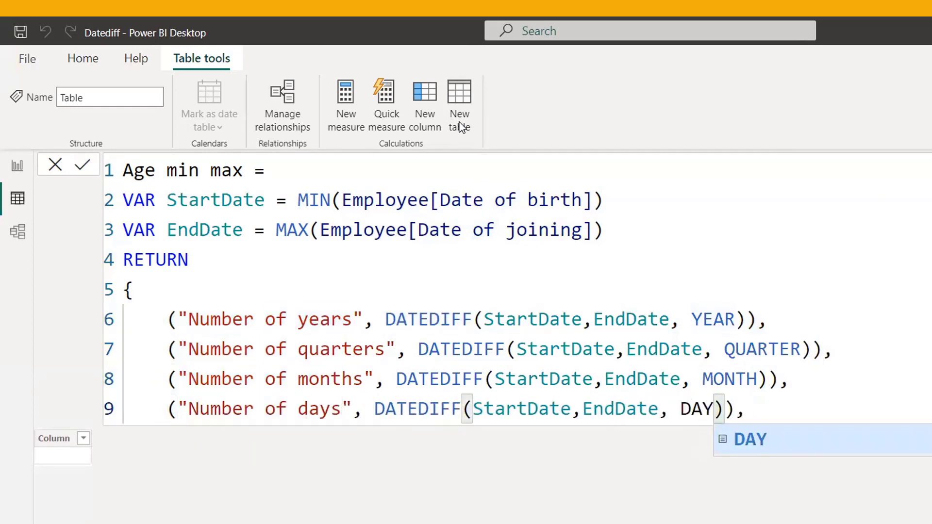
# Remove the trailing comma after the days row, close the curly brace and commit the "Age min max" table.
pyautogui.press('End')
pyautogui.press('BackSpace')
pyautogui.press('Return')
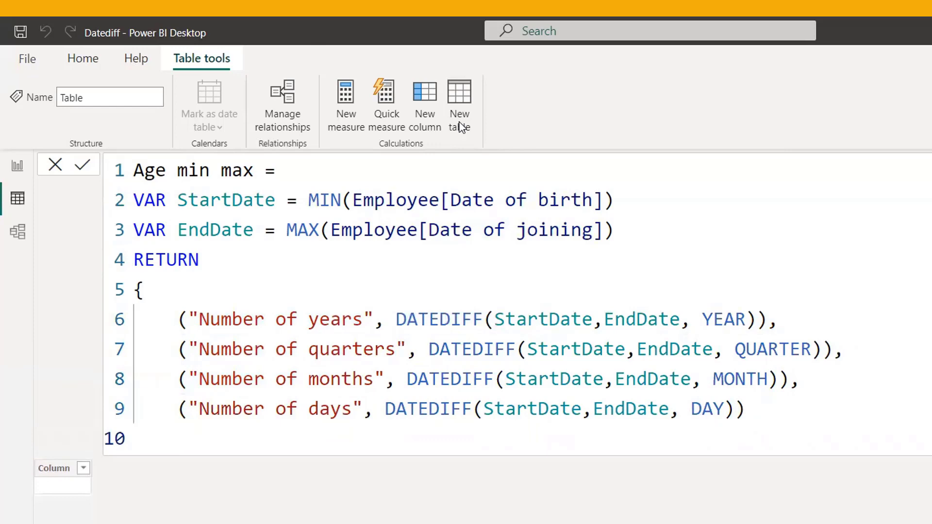
pyautogui.write('}')
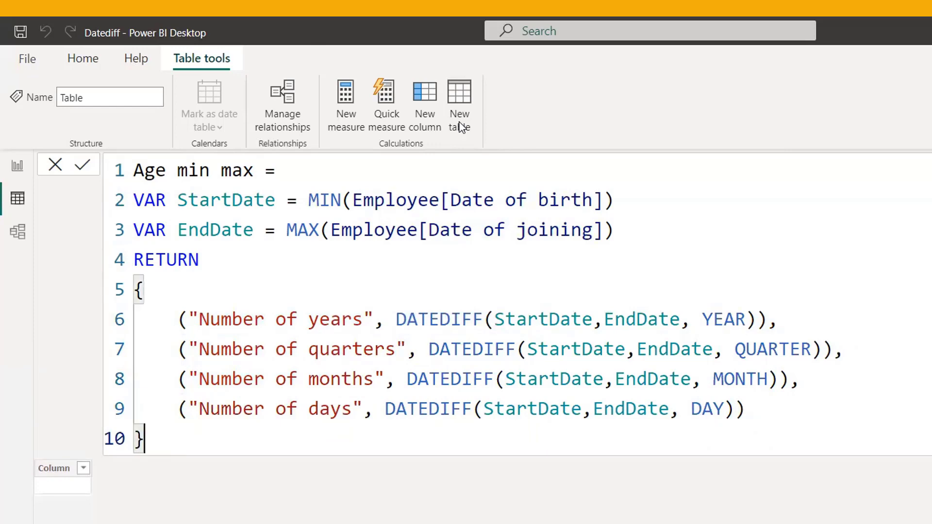
pyautogui.press('Return')
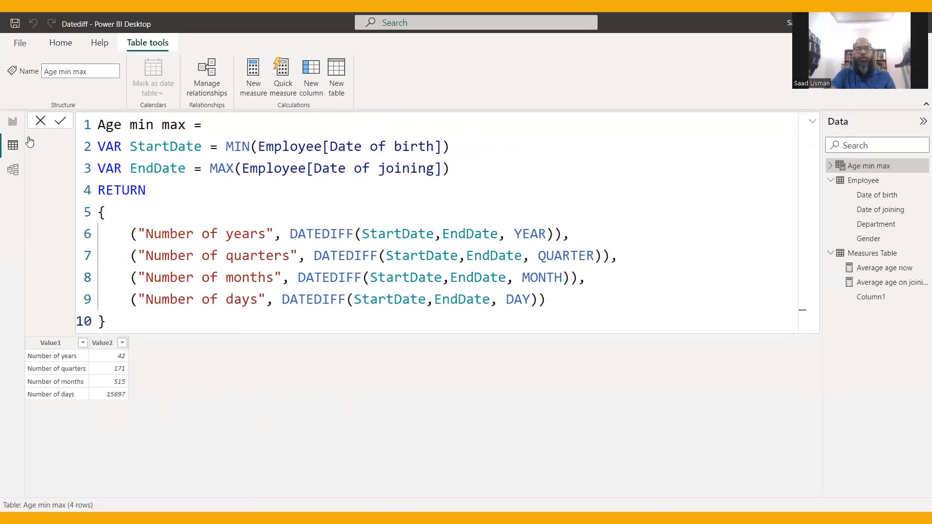
# In the Report view, add a table visual above the department matrix with Value1 and Value2 from "Age min max".
pyautogui.click(12, 121)
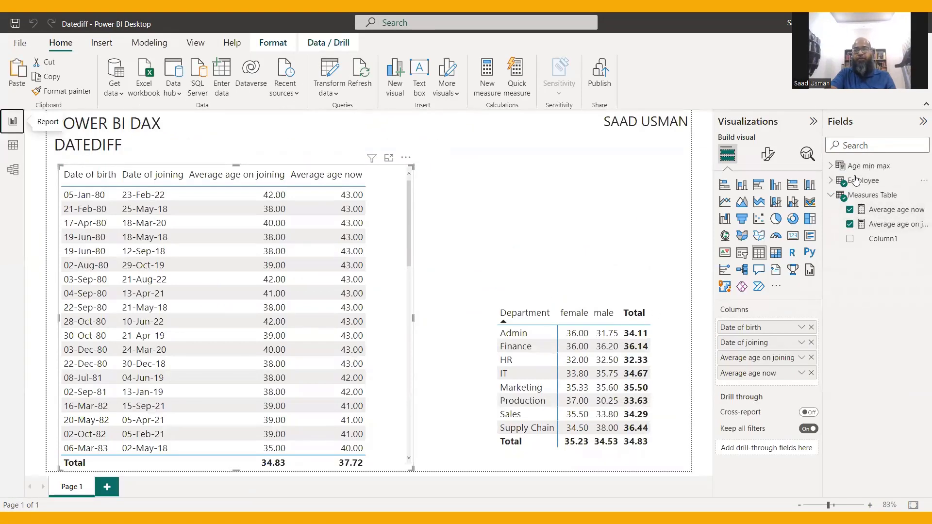
pyautogui.click(830, 165)
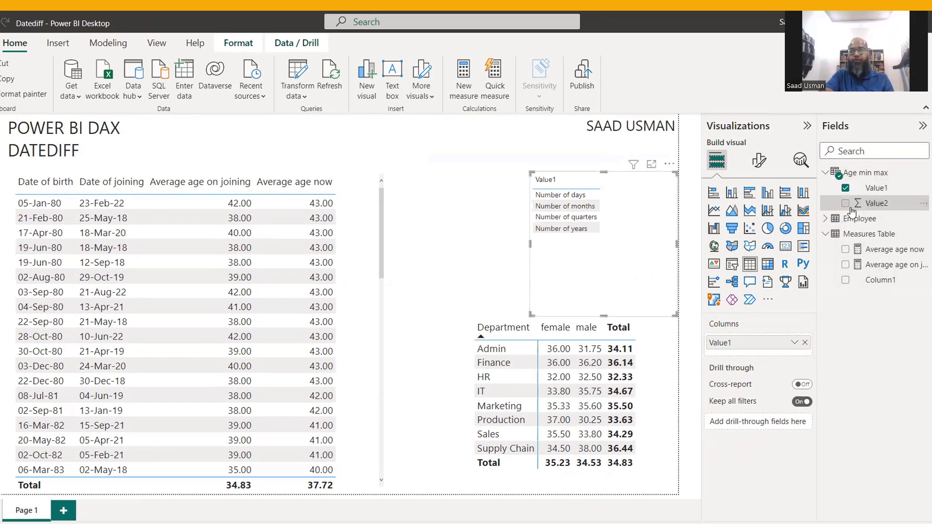
pyautogui.moveTo(858, 196); pyautogui.dragTo(673, 221)
# Set the new table visual's global font size to 15 and widen the visual to fit both columns.
pyautogui.click(688, 211)
pyautogui.click(666, 255)
pyautogui.write('size')
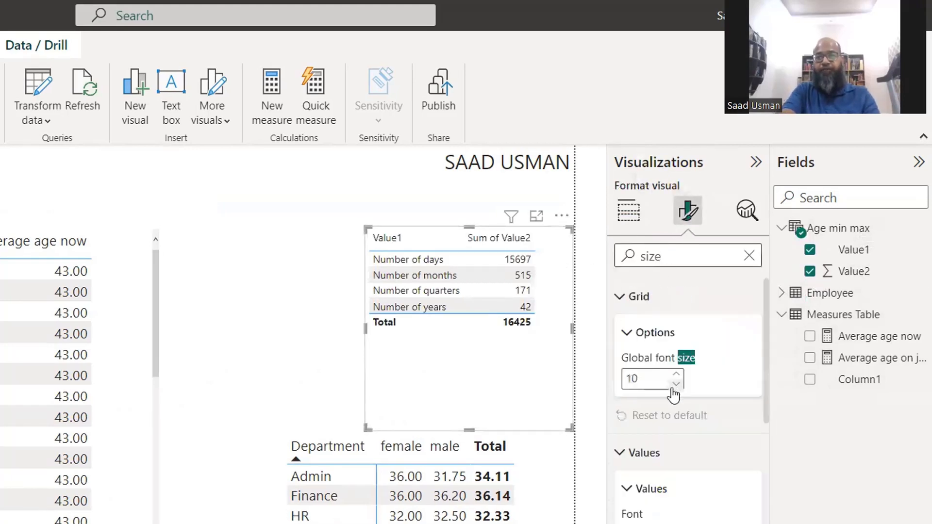
pyautogui.click(656, 384)
pyautogui.press('BackSpace')
pyautogui.write('5')
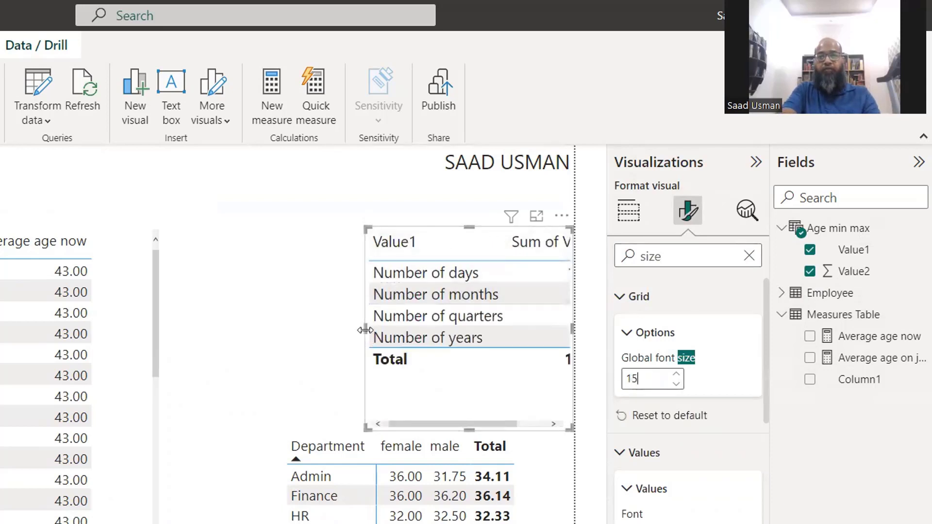
pyautogui.moveTo(358, 331); pyautogui.dragTo(276, 323)
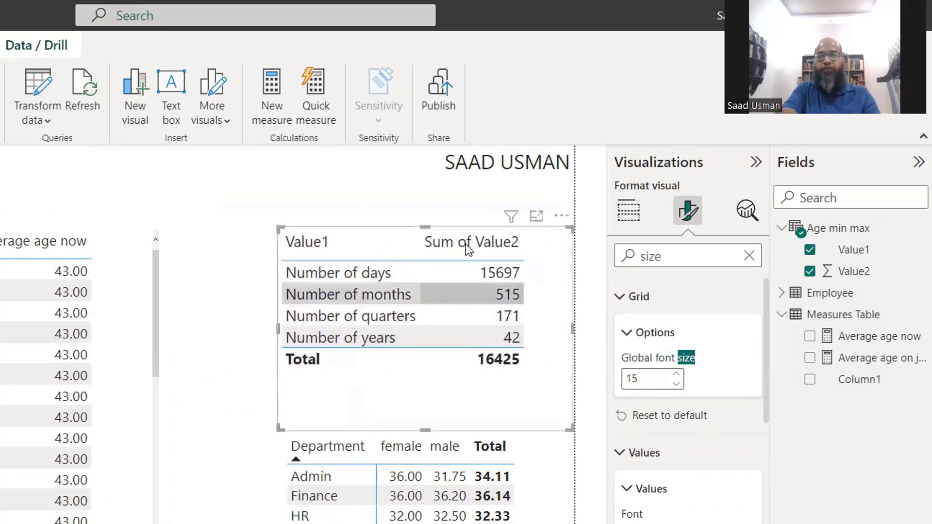